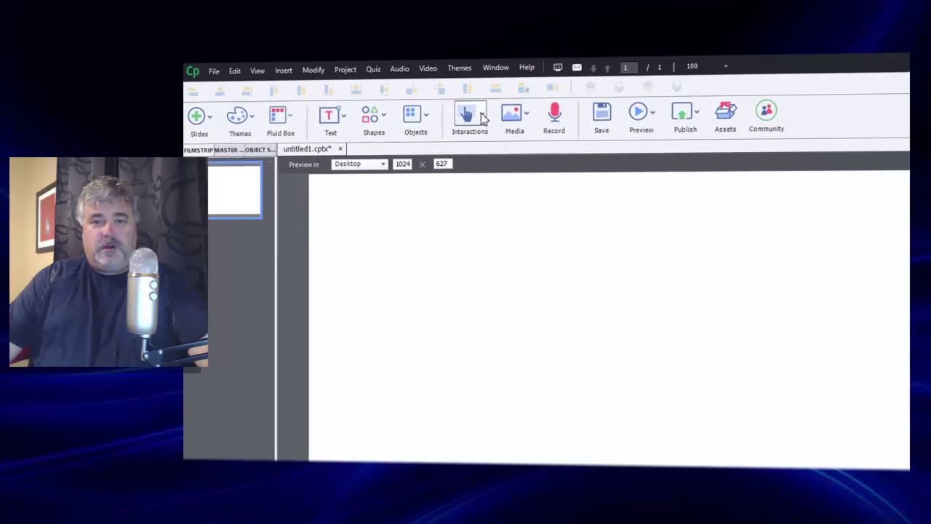
# Insert the YouTube interaction from Interactions > Learning Interactions onto the blank slide
pyautogui.click(482, 116)
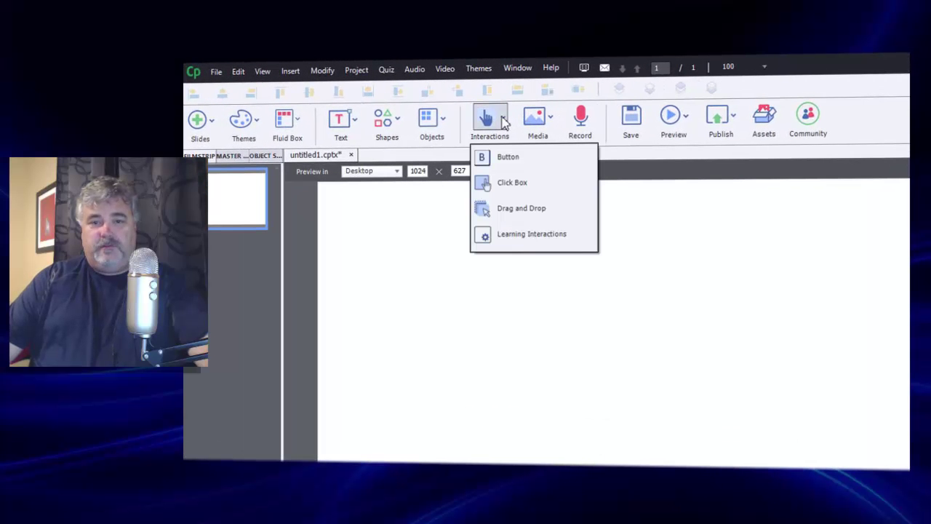
pyautogui.click(533, 235)
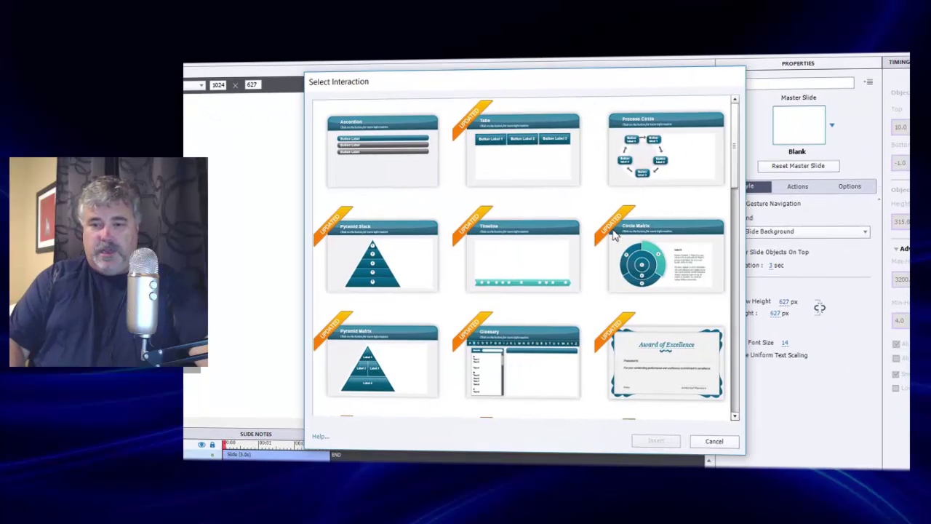
pyautogui.scroll(-2, 614, 240)
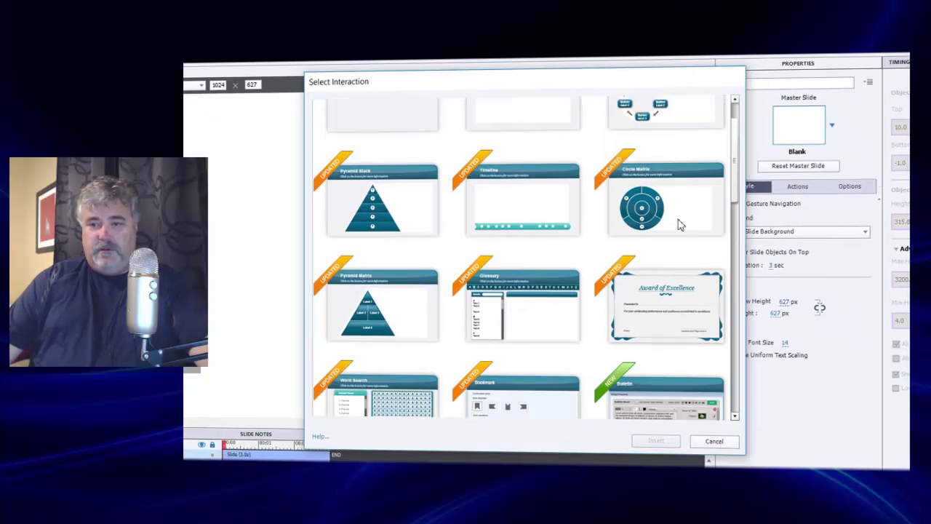
pyautogui.scroll(-10, 736, 160)
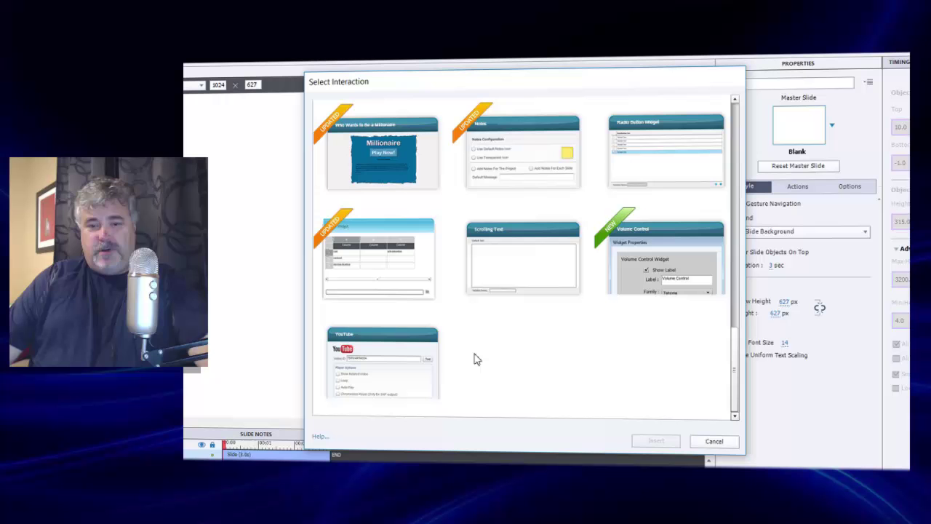
pyautogui.click(407, 360)
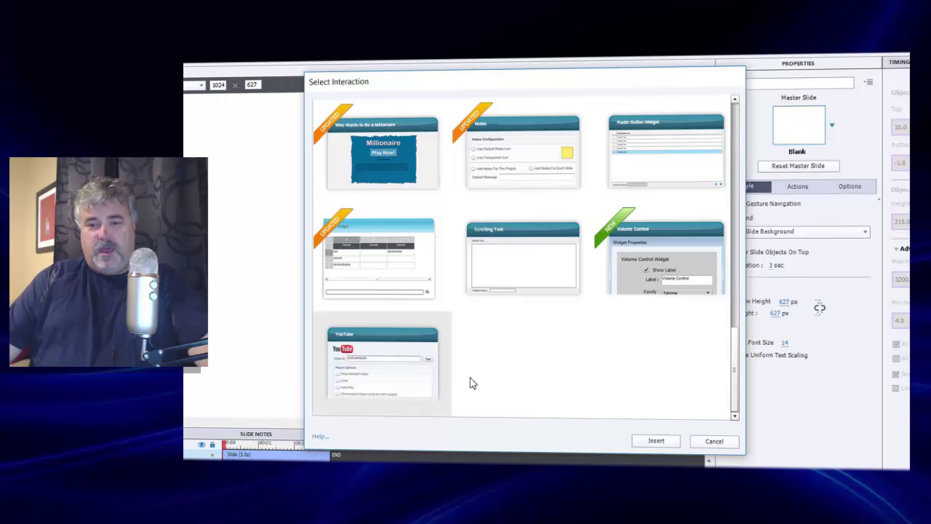
pyautogui.click(657, 441)
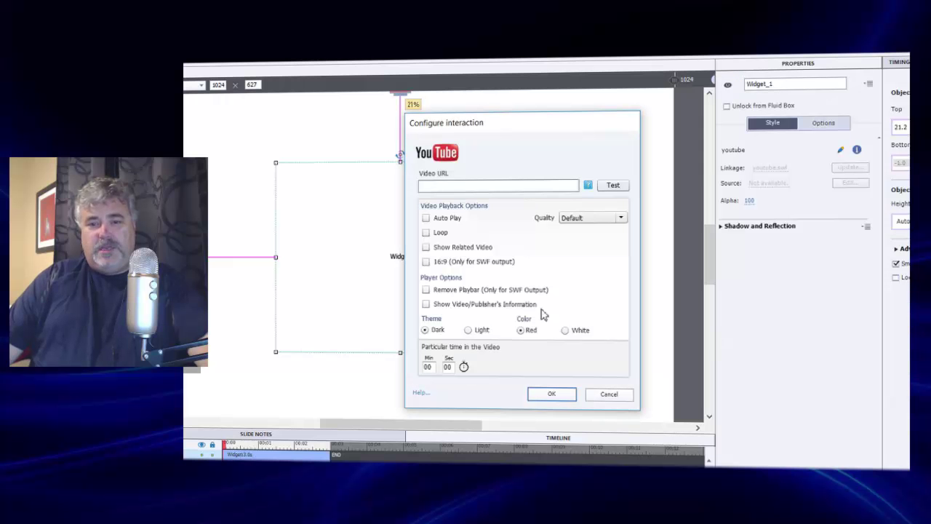
# Reposition the YouTube Configure interaction dialog and check Quality, leaving it at Default
pyautogui.moveTo(476, 124); pyautogui.dragTo(587, 122)
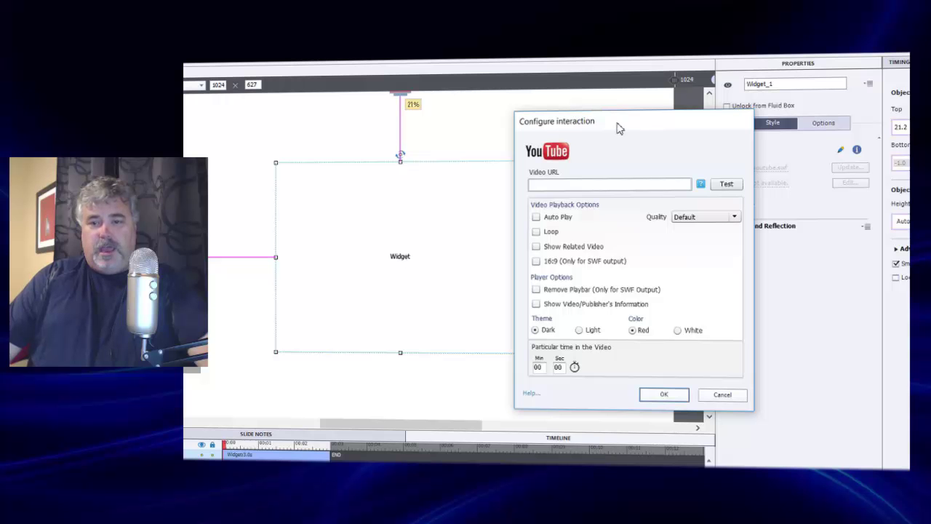
pyautogui.moveTo(619, 129); pyautogui.dragTo(552, 117)
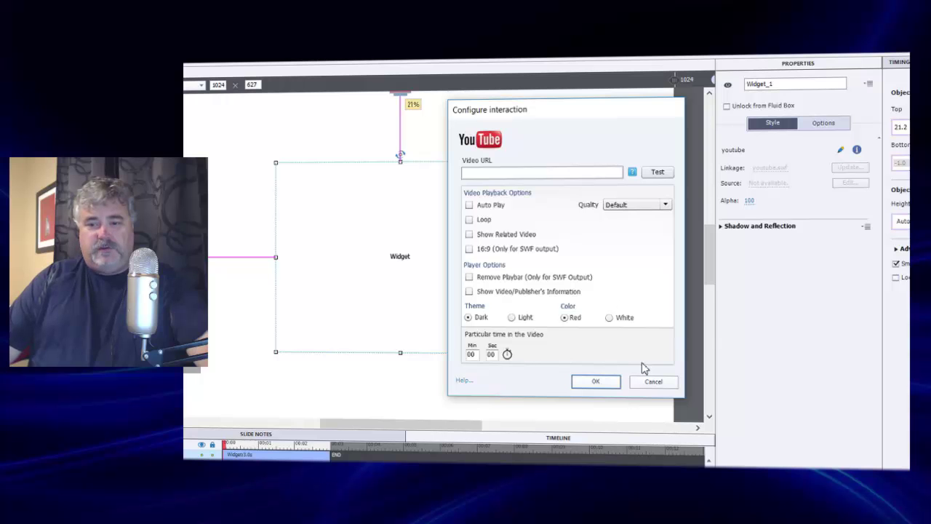
pyautogui.click(630, 205)
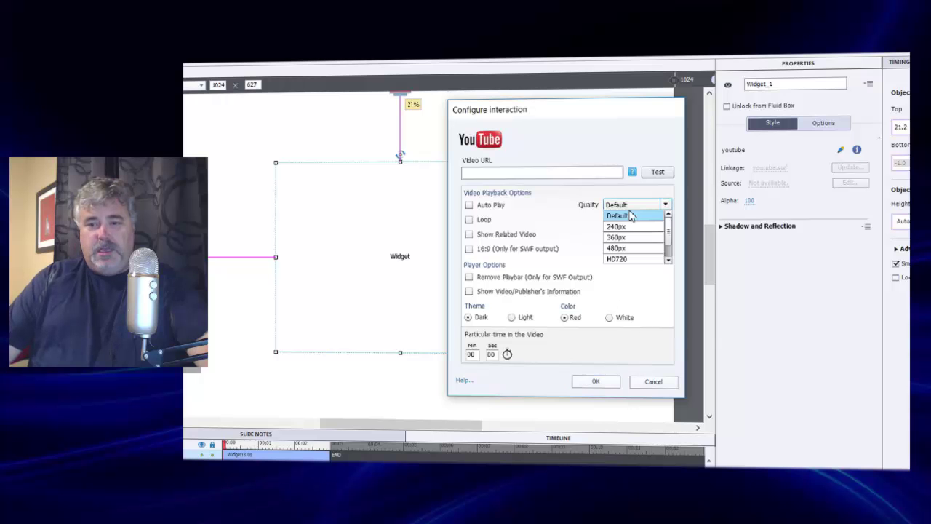
pyautogui.click(633, 213)
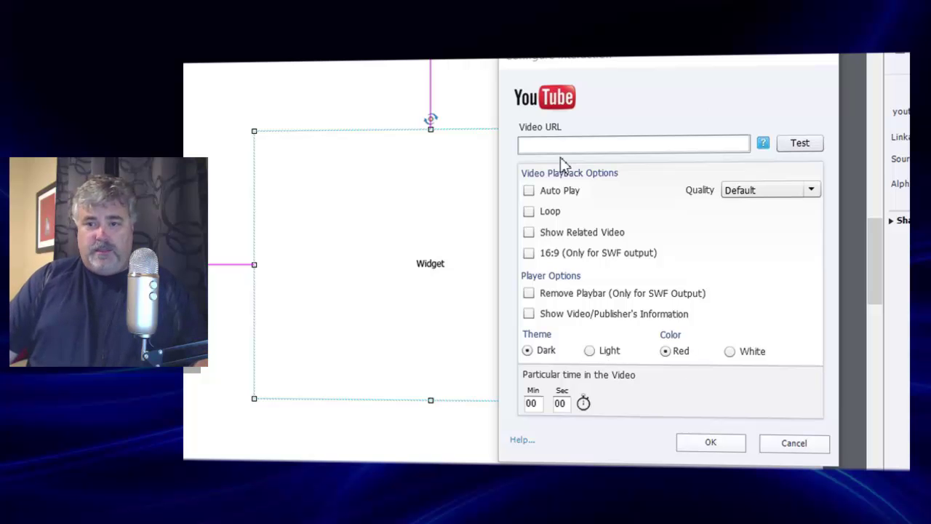
# Cancel the YouTube widget's Configure interaction dialog without applying any settings
pyautogui.click(799, 448)
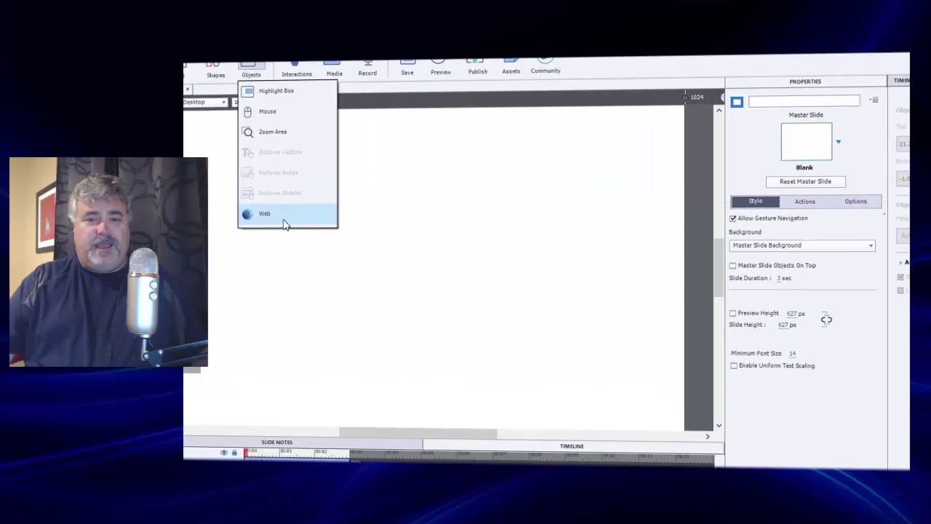
# Insert a web object onto the slide via Objects > Web
pyautogui.click(284, 215)
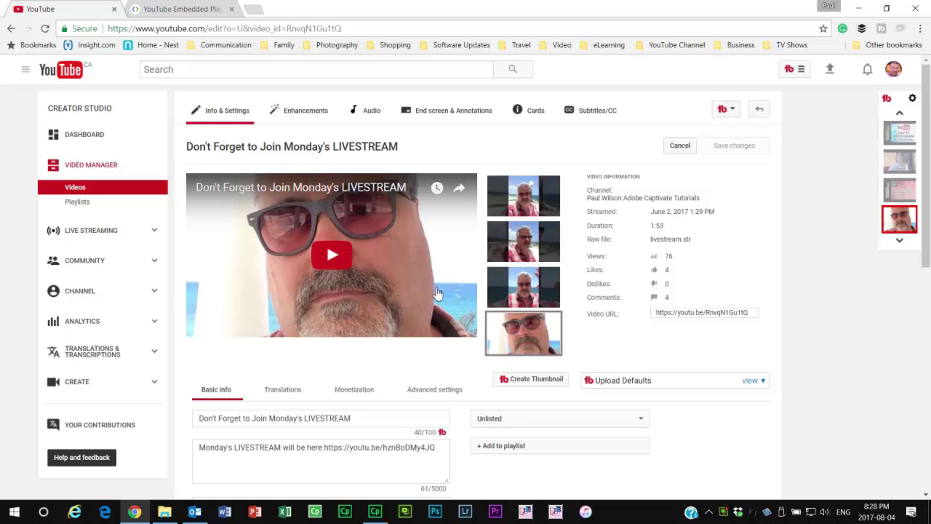
# Open the LIVESTREAM video's short link on its own watch page and pause it
pyautogui.scroll(-2, 422, 298)
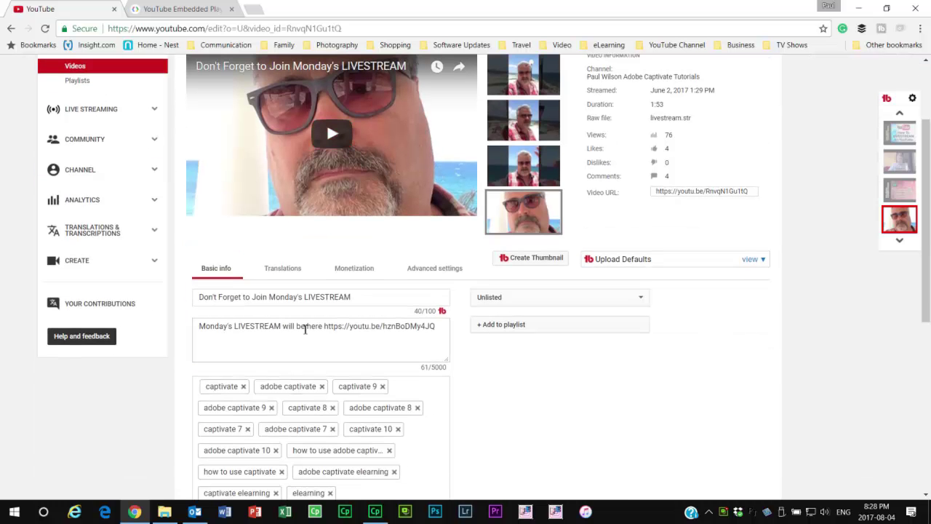
pyautogui.scroll(2, 304, 329)
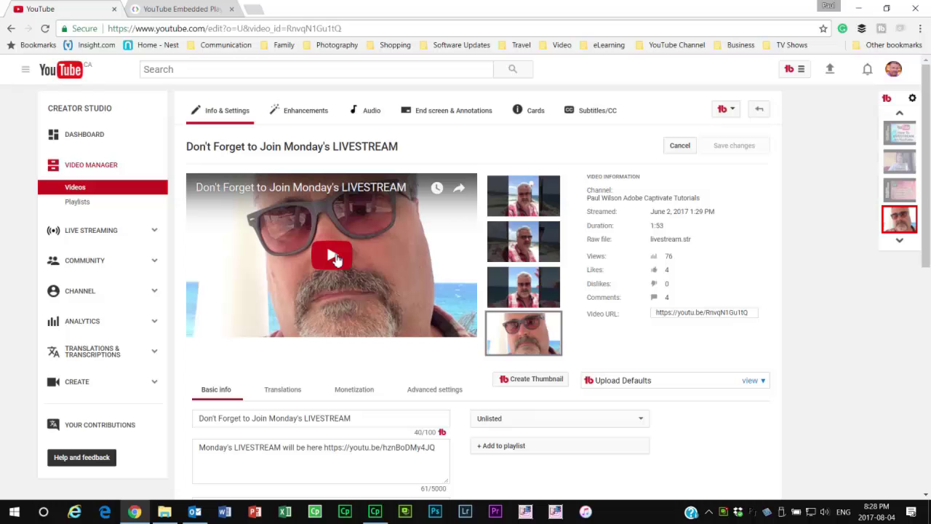
pyautogui.click(749, 313)
pyautogui.rightClick(721, 318)
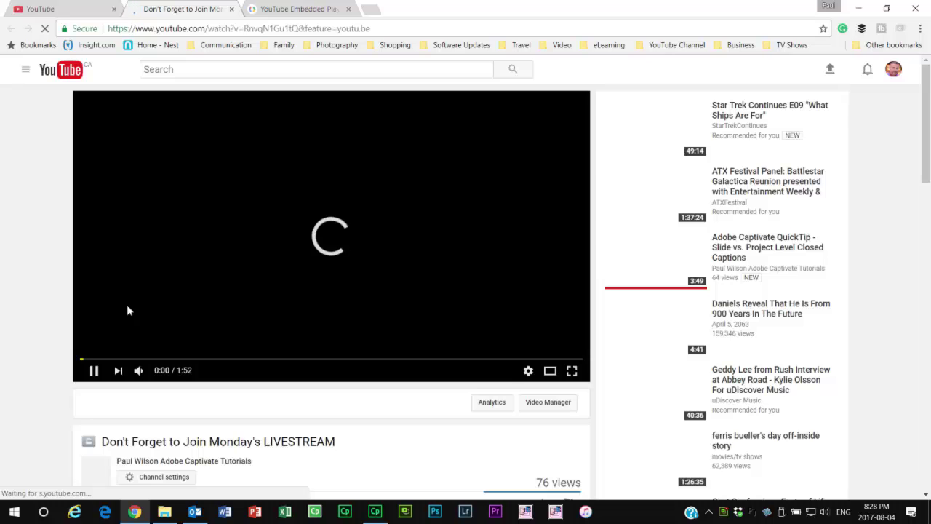
pyautogui.click(94, 371)
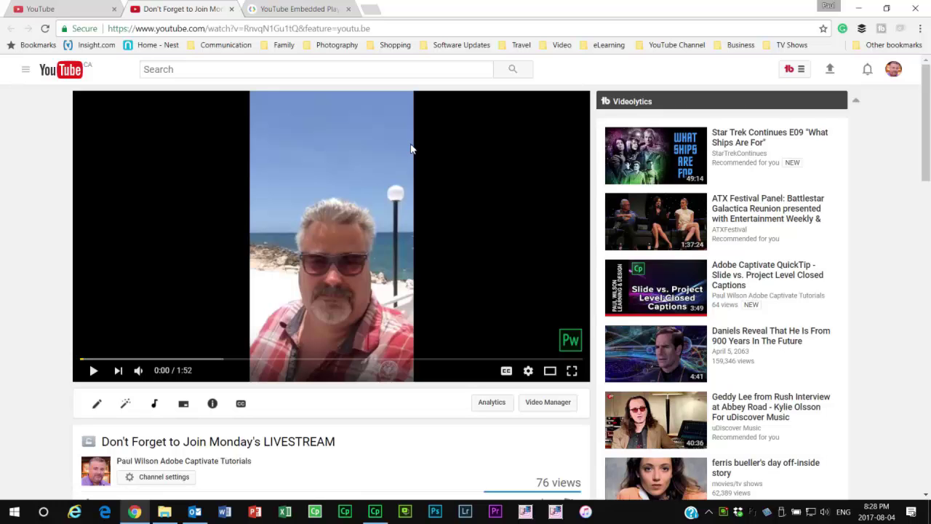
# Copy the video's 560 by 315 iframe embed code from Share > Embed
pyautogui.scroll(-5, 408, 153)
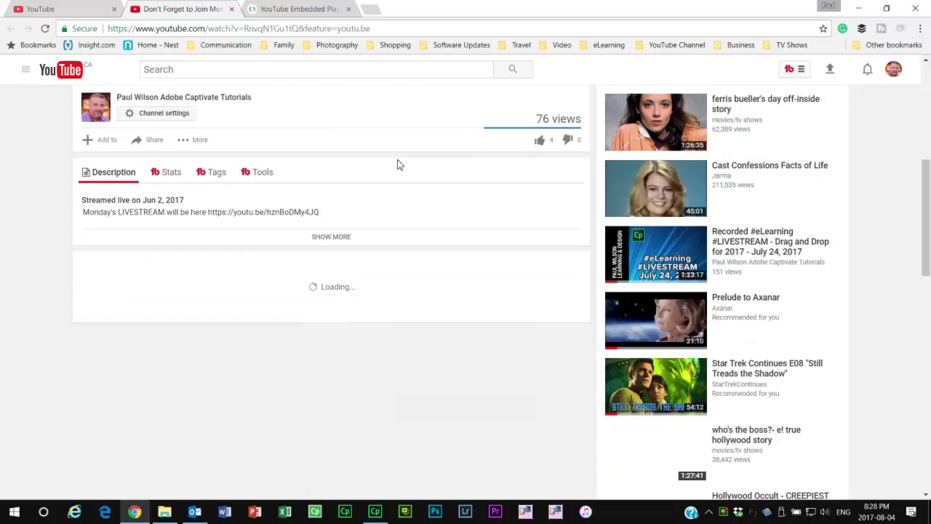
pyautogui.click(152, 142)
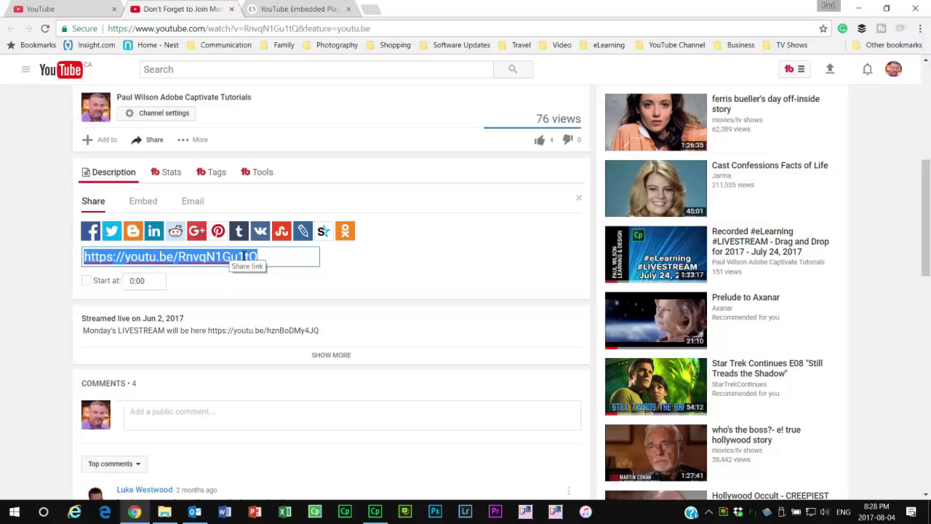
pyautogui.click(146, 206)
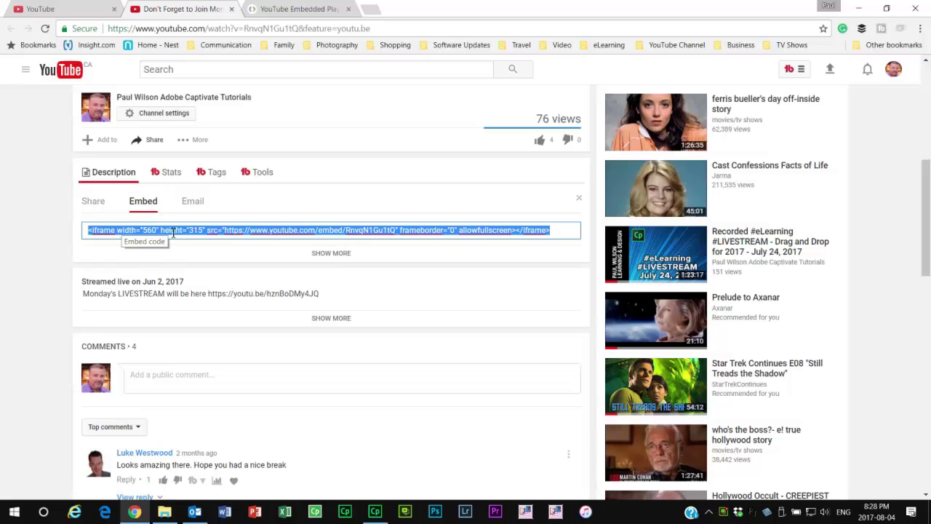
pyautogui.rightClick(173, 233)
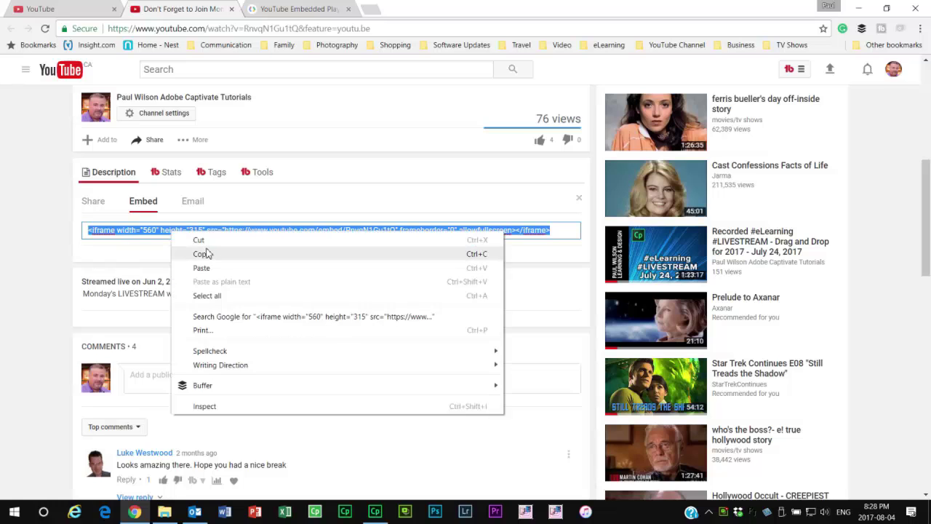
pyautogui.click(204, 253)
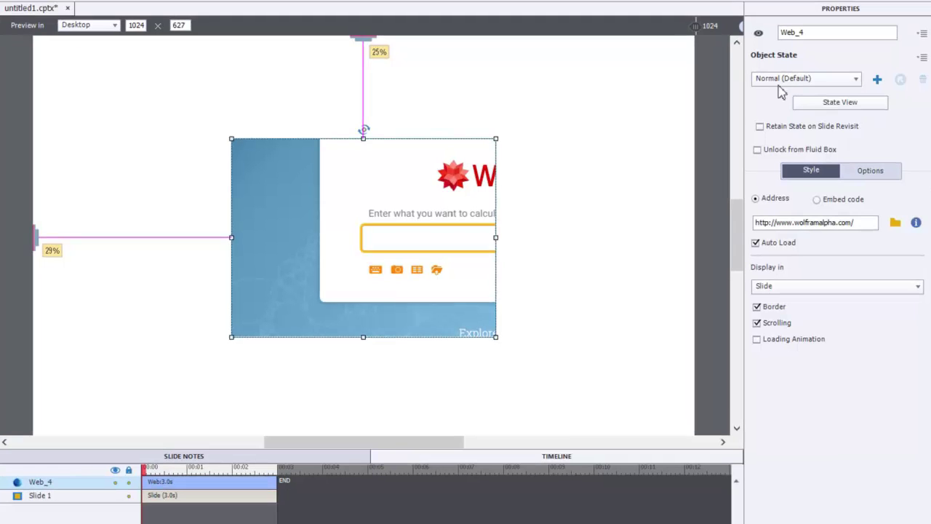
# Switch Web_4 to Embed code and paste in the YouTube iframe code
pyautogui.click(852, 206)
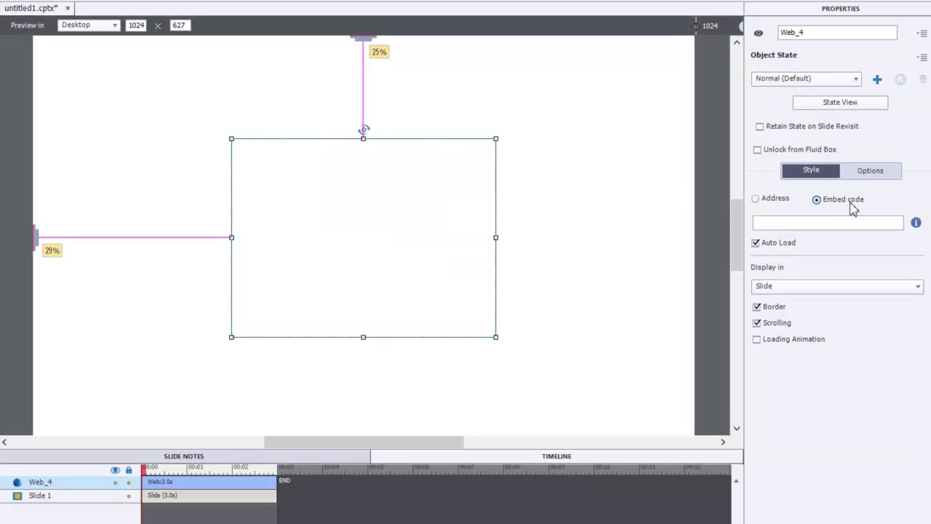
pyautogui.click(785, 223)
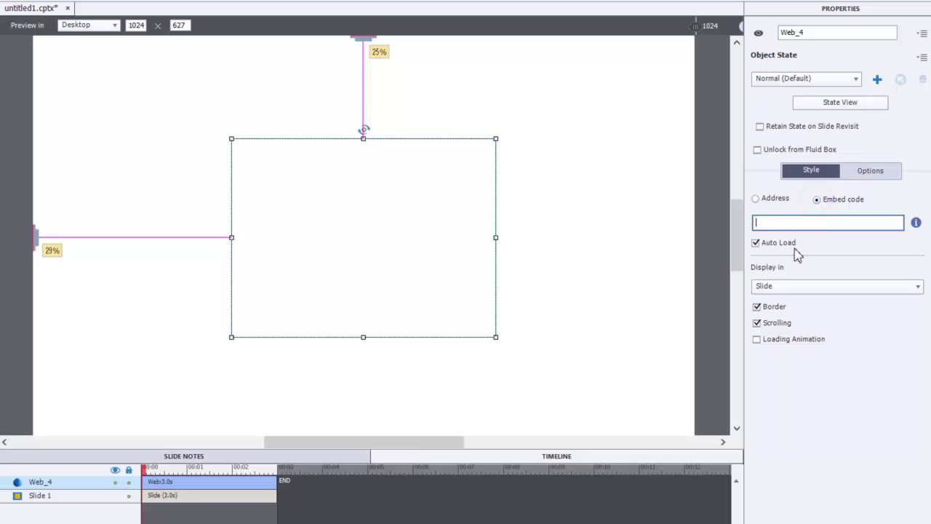
pyautogui.hotkey('ctrl', 'v')
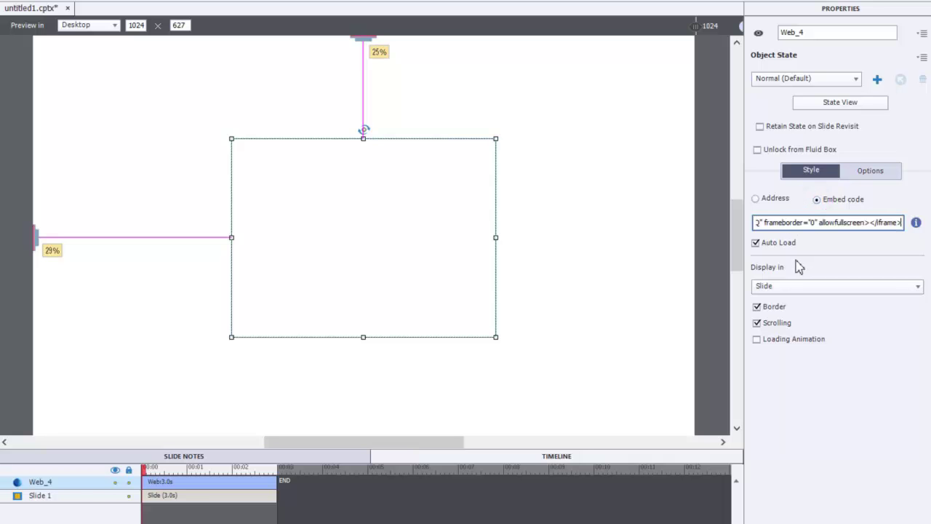
pyautogui.click(798, 268)
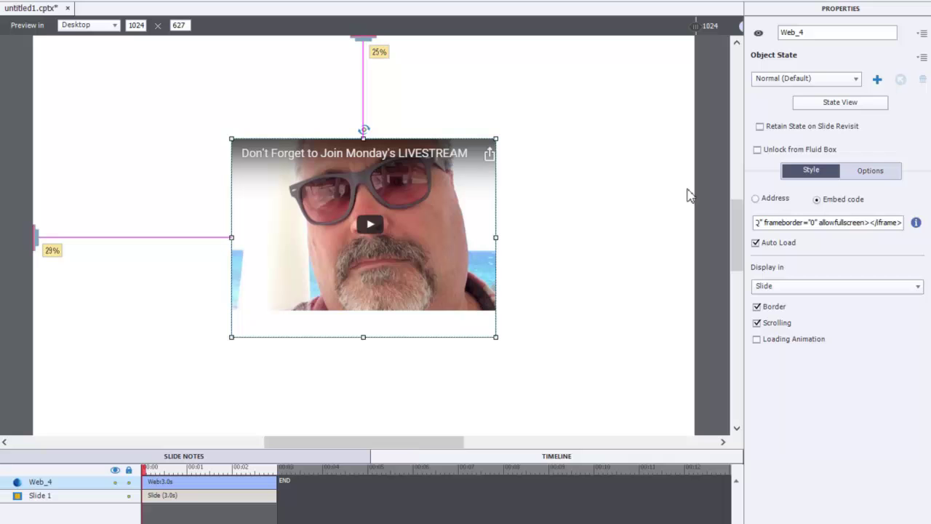
# Review the pasted embed code's video URL, width and height values
pyautogui.click(848, 223)
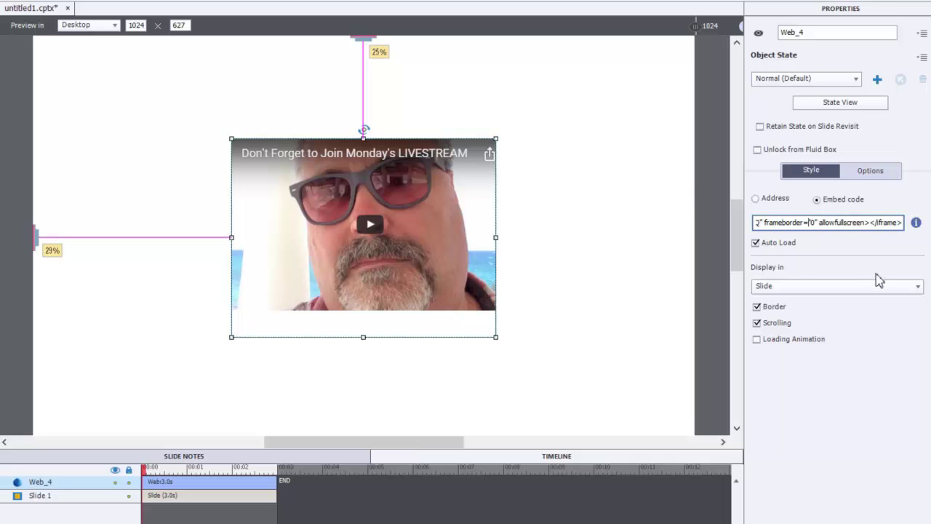
pyautogui.press('Left')
pyautogui.press('Left')
pyautogui.press('Left')
pyautogui.press('Left')
pyautogui.press('Left')
pyautogui.press('Left')
pyautogui.press('Left')
pyautogui.press('Left')
pyautogui.press('Left')
pyautogui.press('Left')
pyautogui.press('Left')
pyautogui.press('Left')
pyautogui.press('Left')
pyautogui.press('Left')
pyautogui.press('Left')
pyautogui.press('Left')
pyautogui.press('Left')
pyautogui.press('Left')
pyautogui.press('Left')
pyautogui.press('Left')
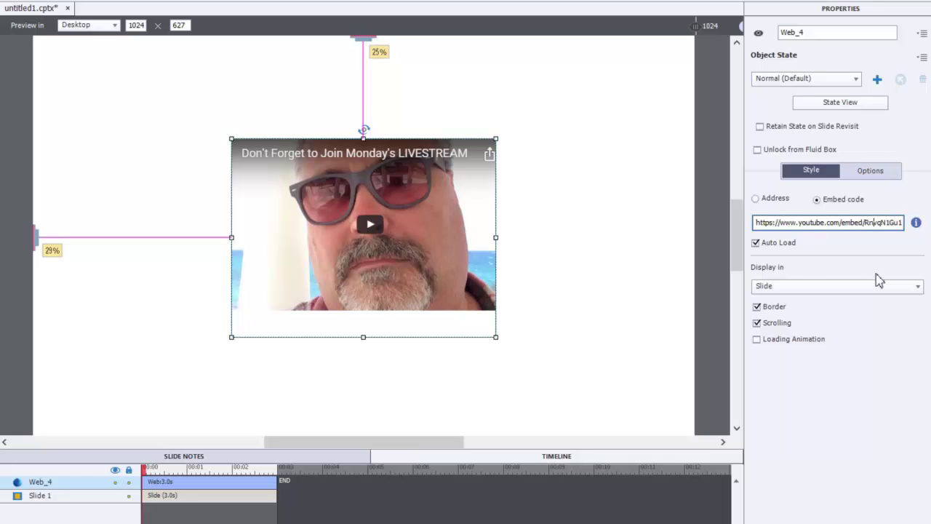
pyautogui.press('Right')
pyautogui.press('Right')
pyautogui.press('Right')
pyautogui.press('Right')
pyautogui.press('Right')
pyautogui.press('Right')
pyautogui.press('Right')
pyautogui.press('Right')
pyautogui.press('Right')
pyautogui.press('Left')
pyautogui.press('Left')
pyautogui.press('Left')
pyautogui.press('Left')
pyautogui.press('Left')
pyautogui.press('Left')
pyautogui.press('Left')
pyautogui.press('Left')
pyautogui.press('Left')
pyautogui.press('Left')
pyautogui.press('Left')
pyautogui.press('Left')
pyautogui.press('Left')
pyautogui.press('Left')
pyautogui.press('Left')
pyautogui.press('Left')
pyautogui.press('Left')
pyautogui.press('Left')
pyautogui.press('Left')
pyautogui.press('Left')
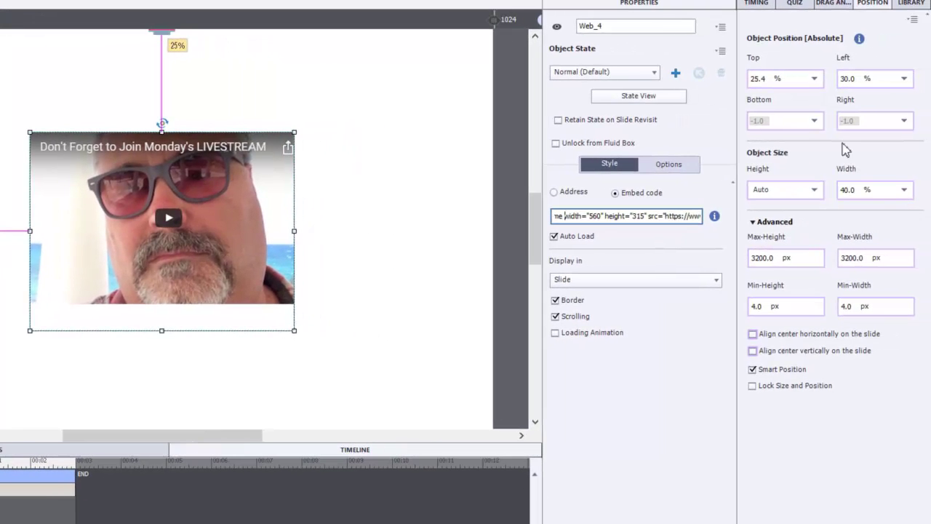
# Set Web_4 to 315 px high and 560 px wide, then centre it on the slide
pyautogui.click(816, 192)
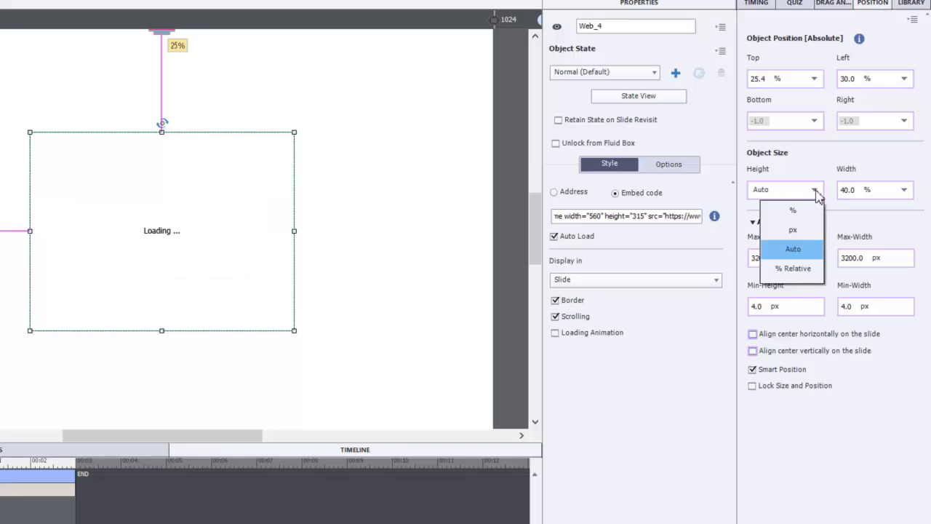
pyautogui.click(799, 230)
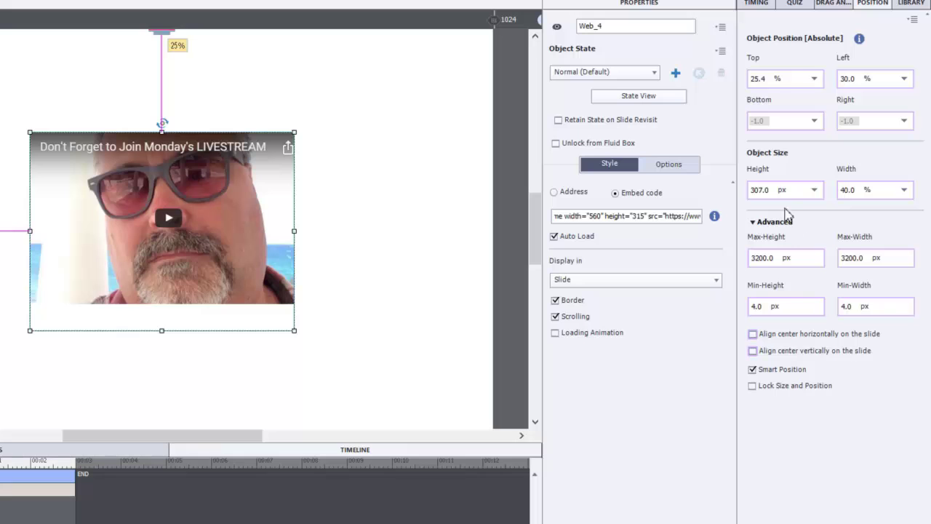
pyautogui.click(771, 189)
pyautogui.write('315')
pyautogui.click(871, 191)
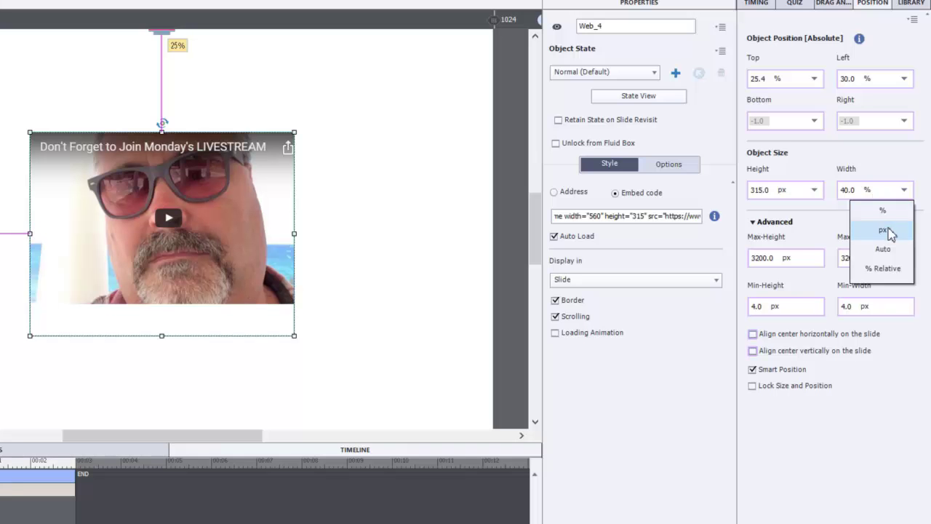
pyautogui.click(883, 230)
pyautogui.click(848, 190)
pyautogui.write('5')
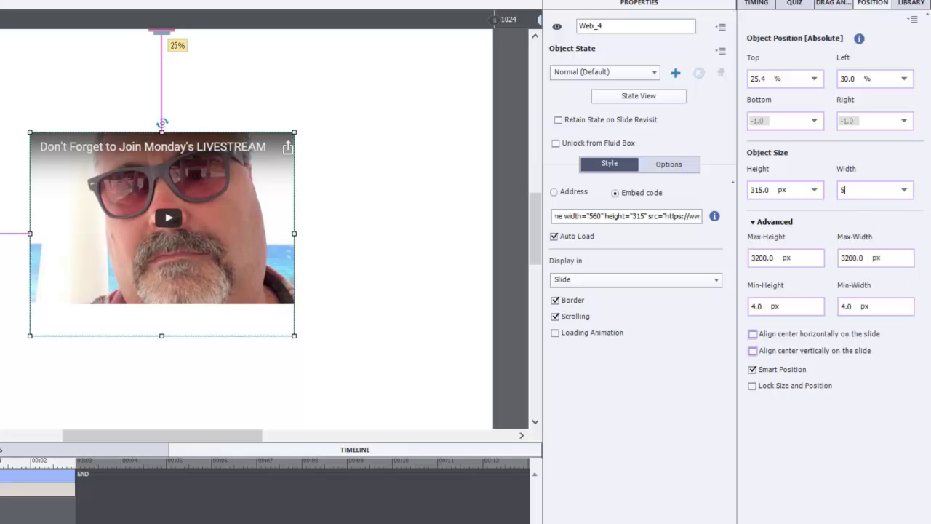
pyautogui.write('60')
pyautogui.press('Return')
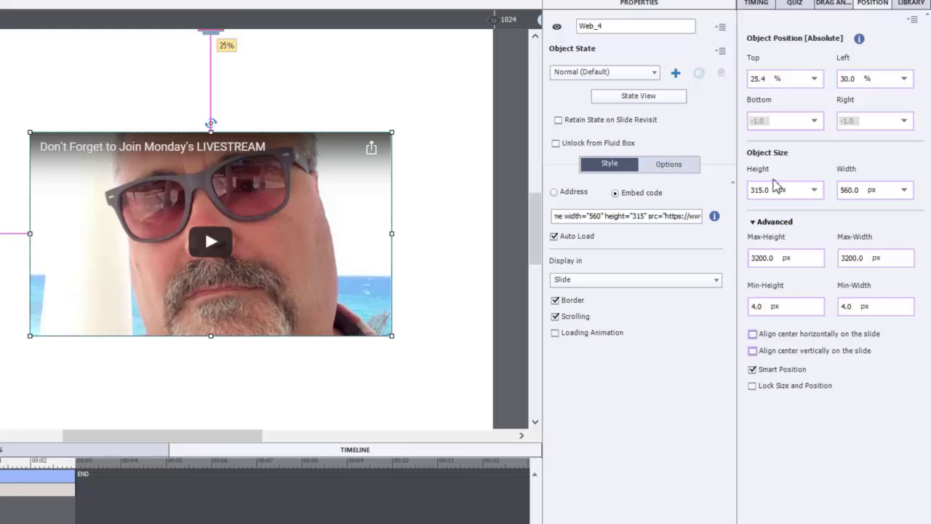
pyautogui.click(789, 336)
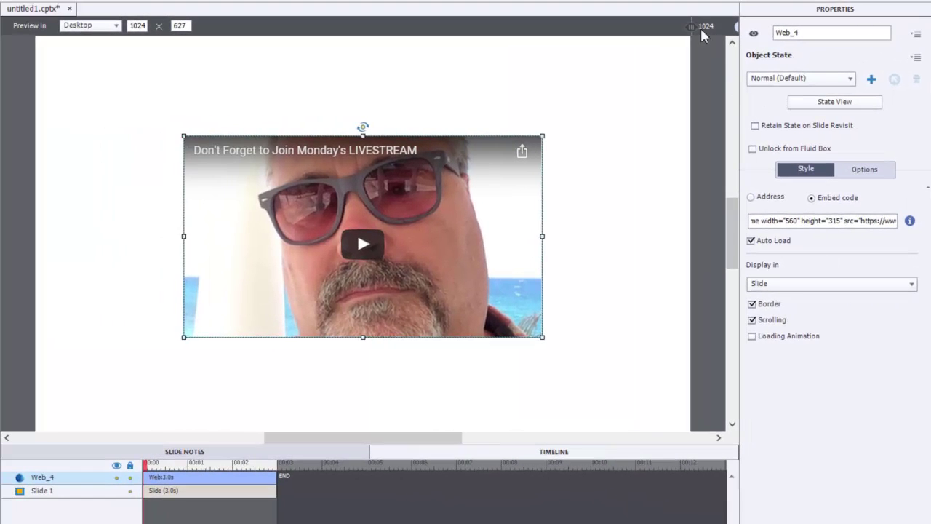
# Narrow the preview to phone width to check centring, then return it to Desktop
pyautogui.moveTo(554, 21); pyautogui.dragTo(548, 22)
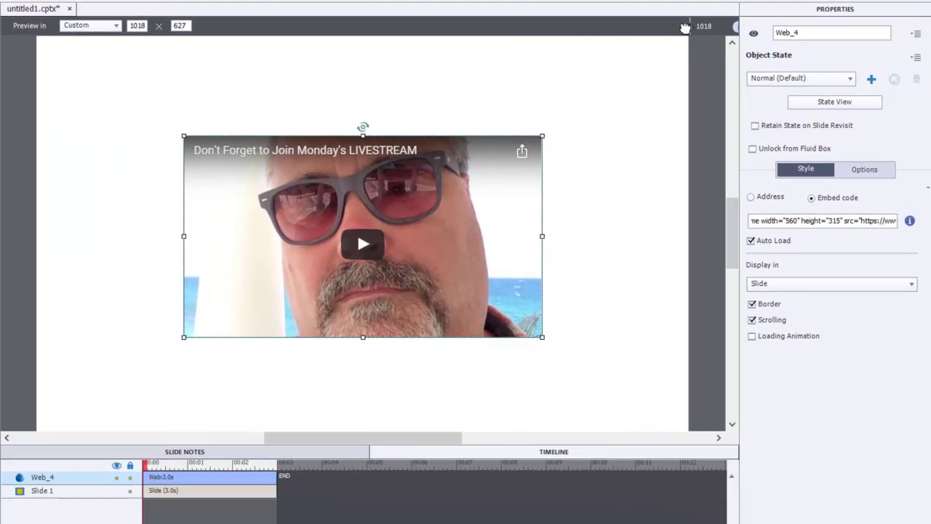
pyautogui.moveTo(686, 27); pyautogui.dragTo(470, 27)
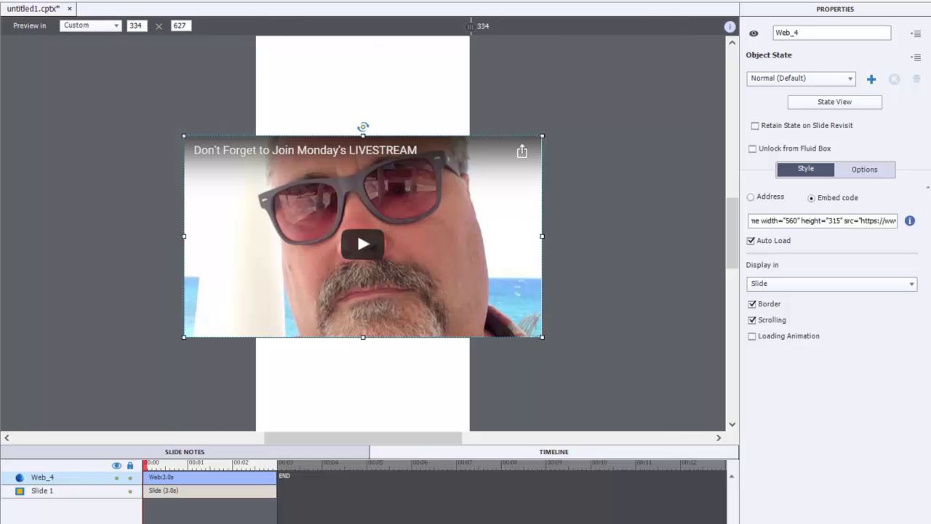
pyautogui.click(432, 51)
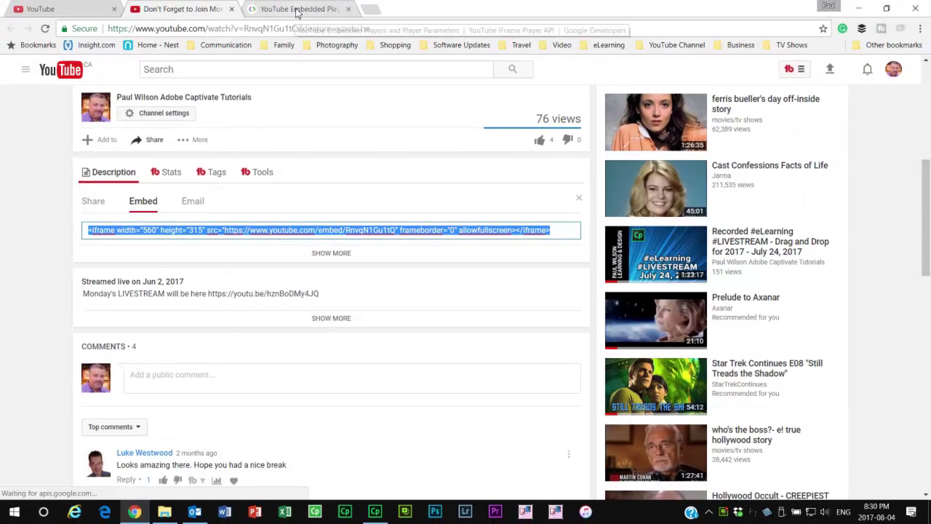
# In the YouTube Embedded Players docs, jump to autoplay and browse the supported parameters table
pyautogui.click(296, 10)
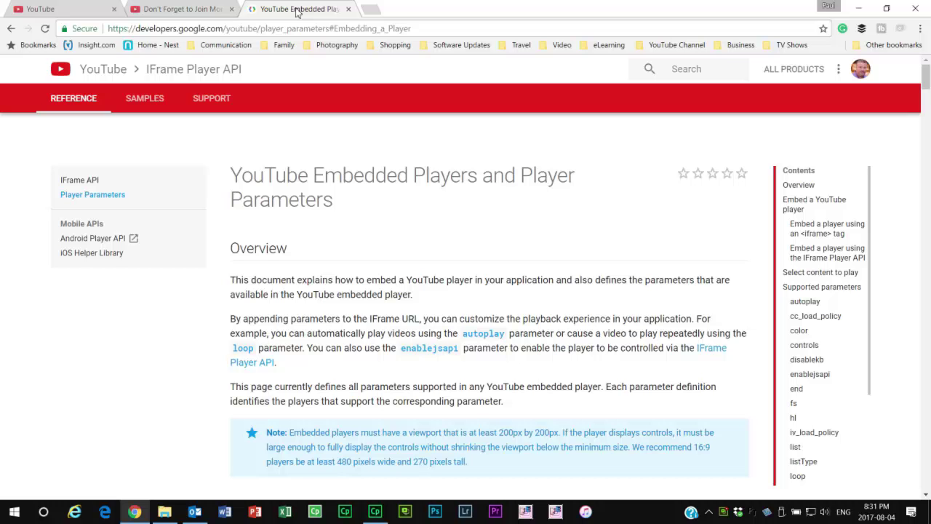
pyautogui.click(813, 209)
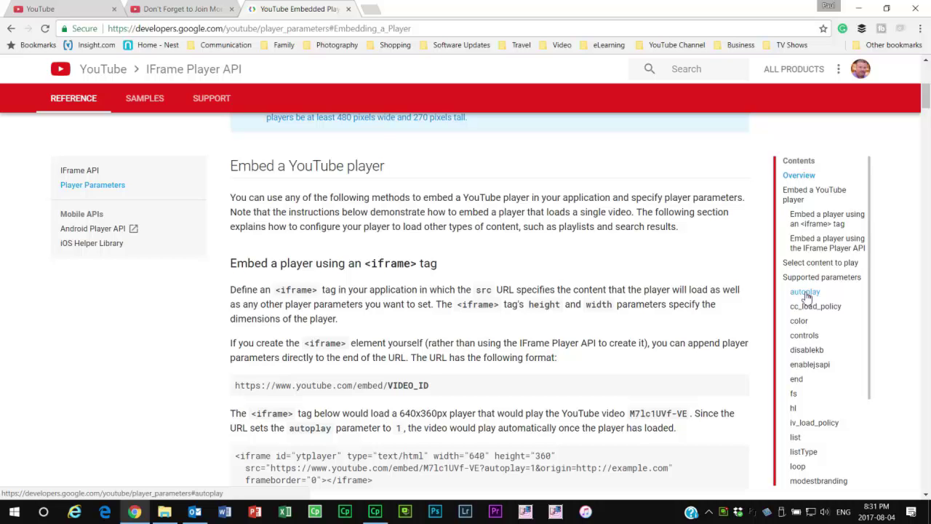
pyautogui.click(805, 292)
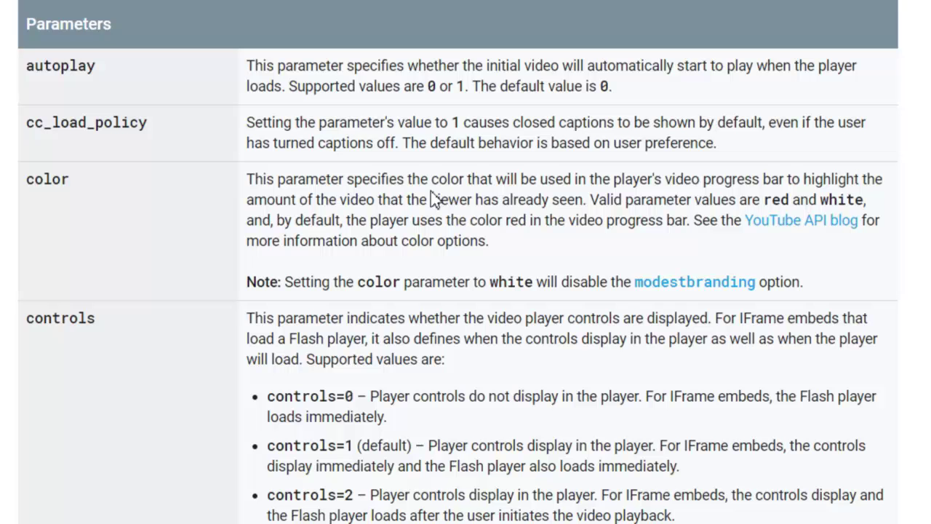
pyautogui.scroll(-4, 266, 279)
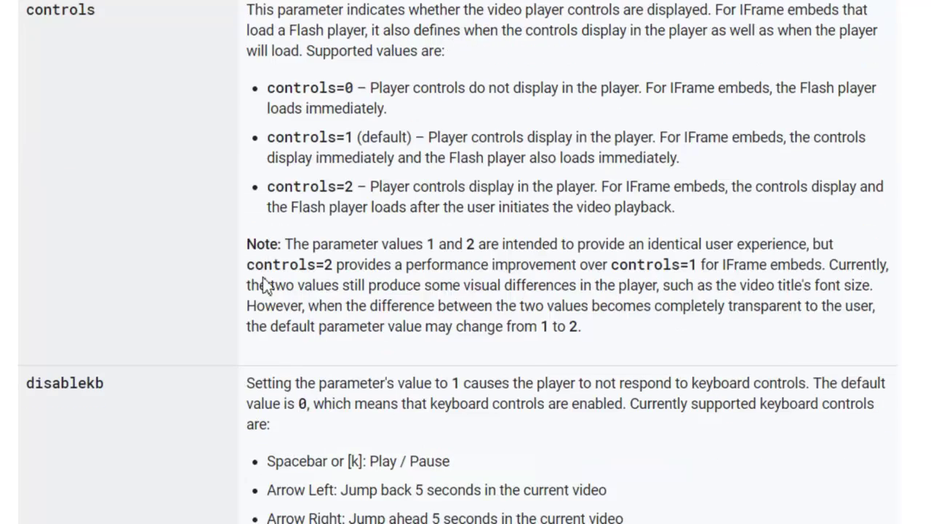
pyautogui.scroll(1, 264, 284)
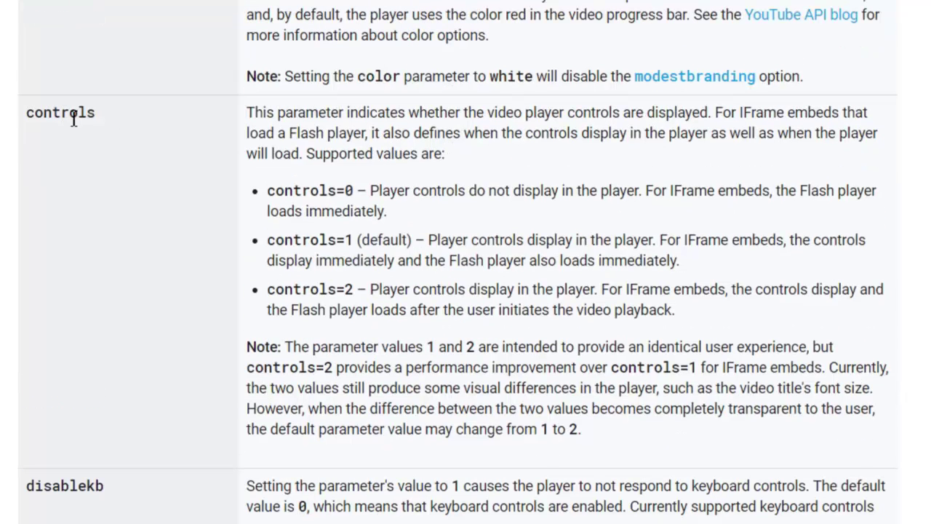
pyautogui.scroll(-4, 437, 217)
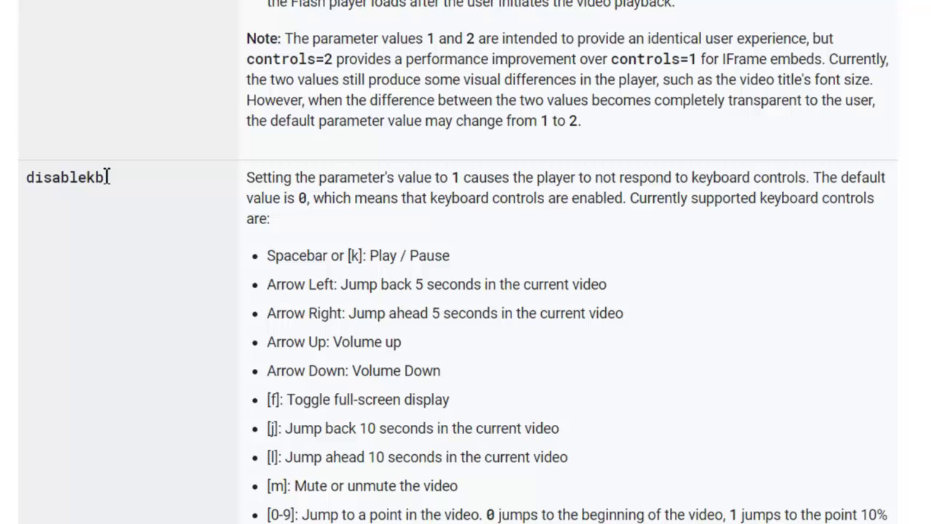
pyautogui.scroll(-7, 105, 182)
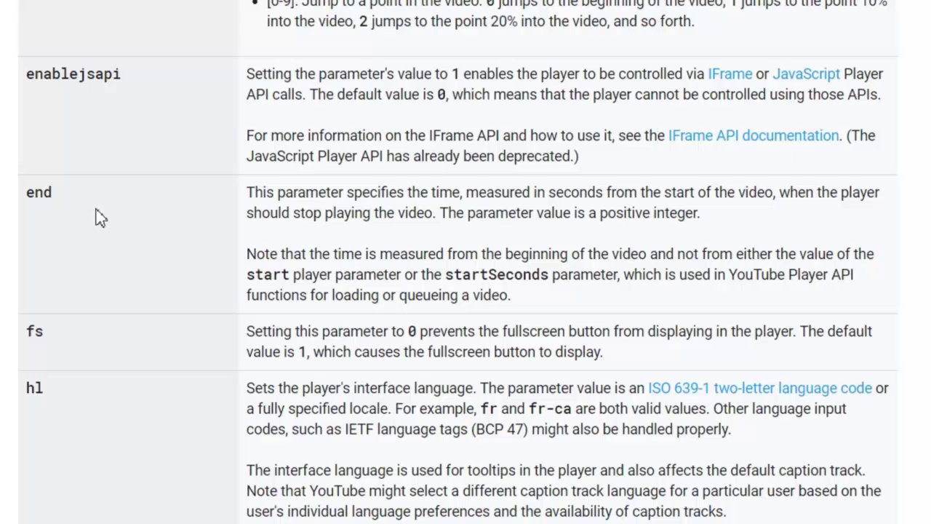
pyautogui.scroll(-5, 95, 250)
pyautogui.scroll(-10, 94, 259)
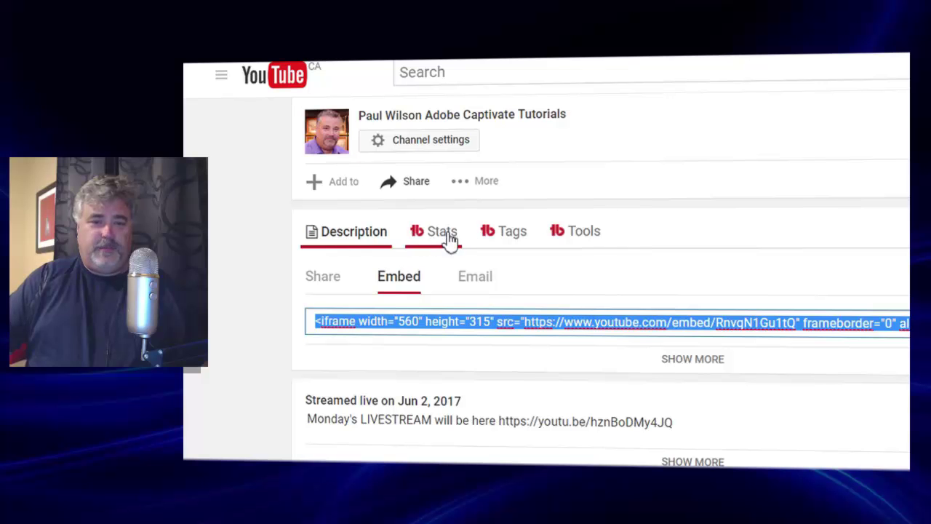
# Open TubeBuddy's Advanced Embed options from the Tools tab under the livestream video
pyautogui.click(587, 242)
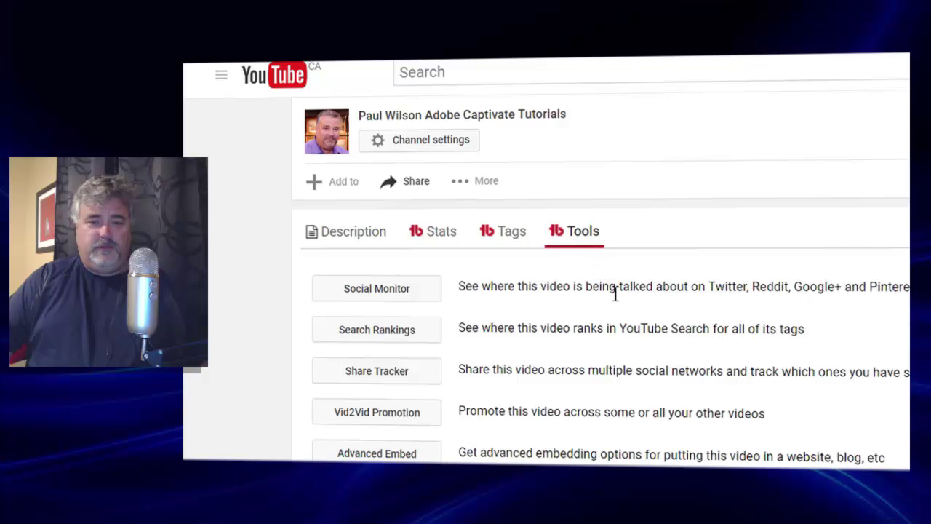
pyautogui.scroll(-3, 616, 293)
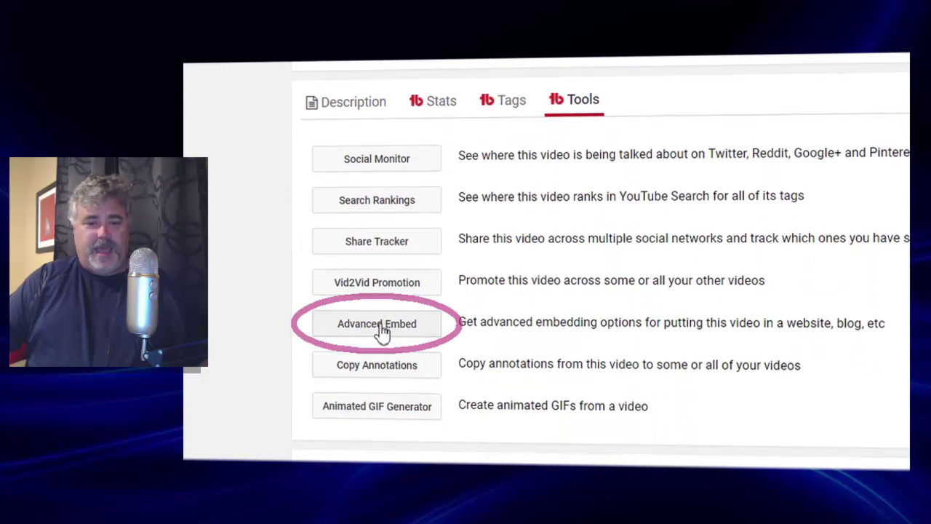
pyautogui.click(381, 326)
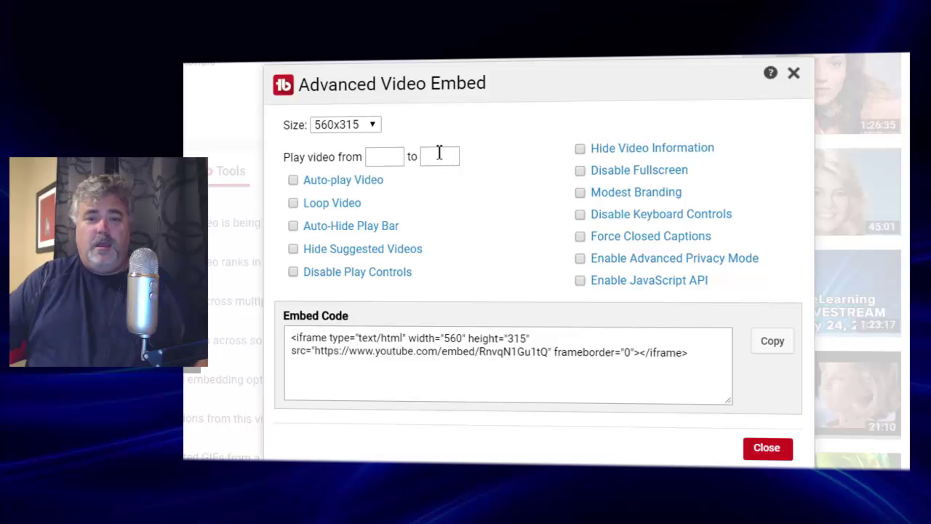
# Set the TubeBuddy embed to 853x480 with autohide, no suggested videos and hidden player controls
pyautogui.click(347, 126)
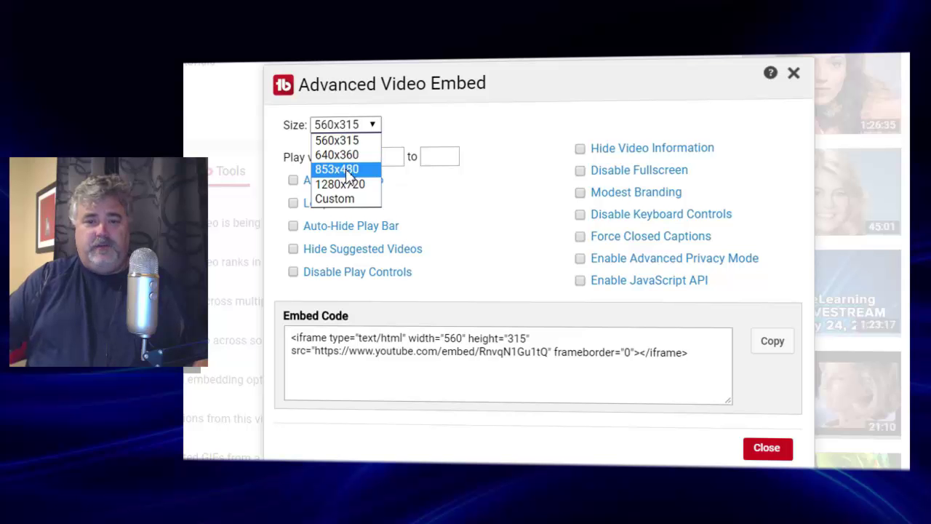
pyautogui.click(366, 172)
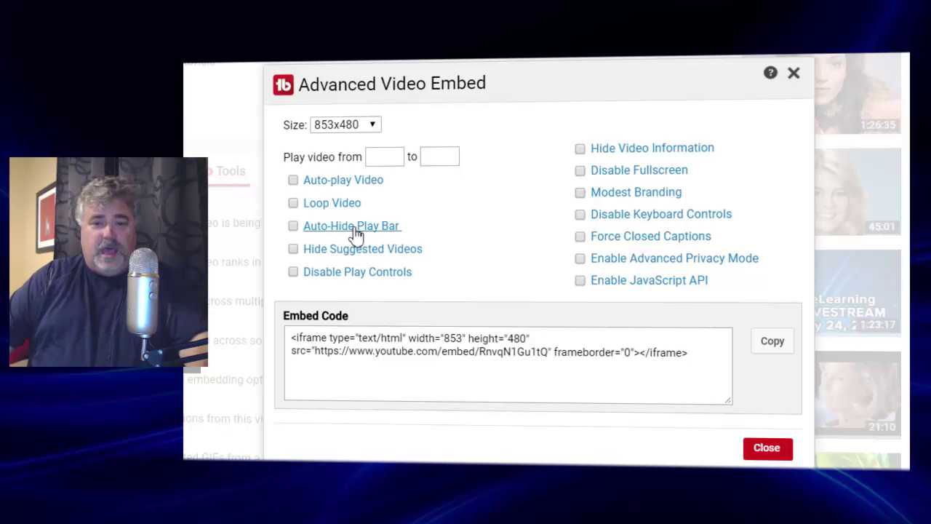
pyautogui.click(294, 226)
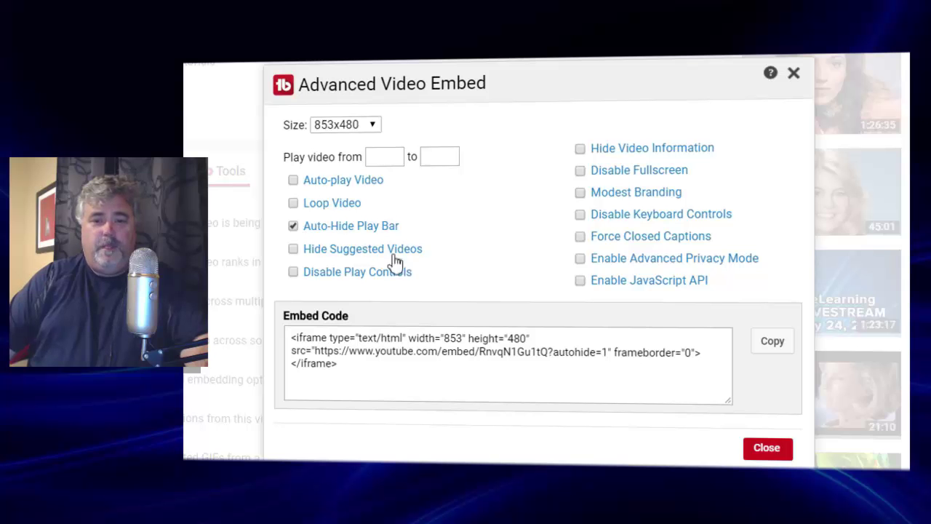
pyautogui.click(292, 251)
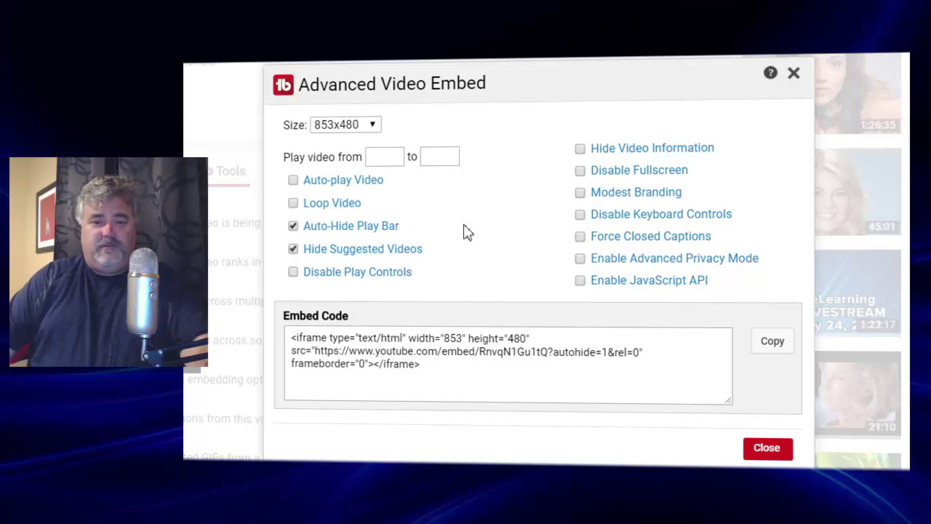
pyautogui.click(294, 274)
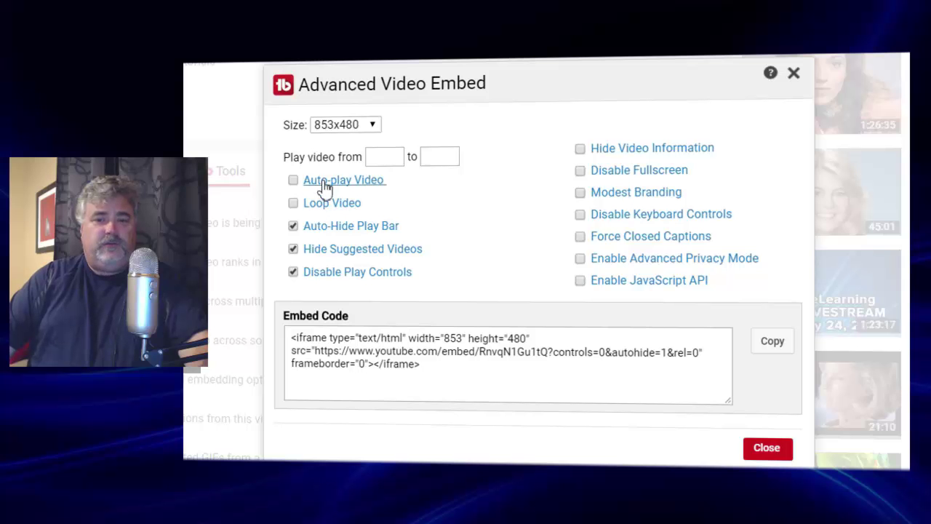
# Turn on autoplay, looping and hidden video information for the embed
pyautogui.click(292, 181)
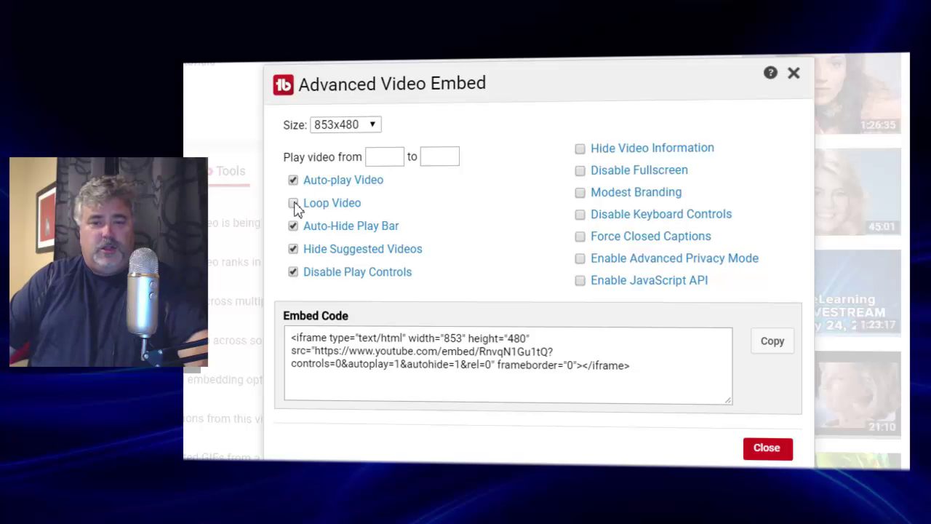
pyautogui.click(294, 204)
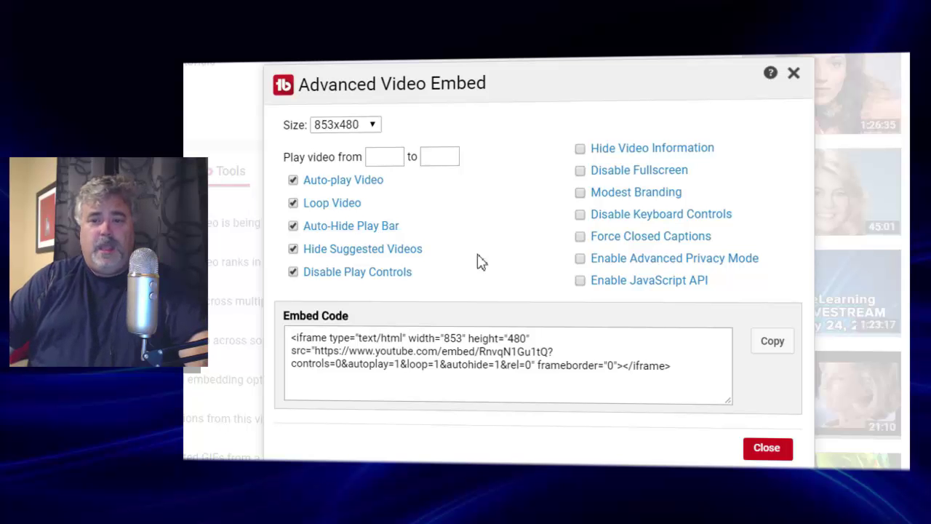
pyautogui.click(580, 149)
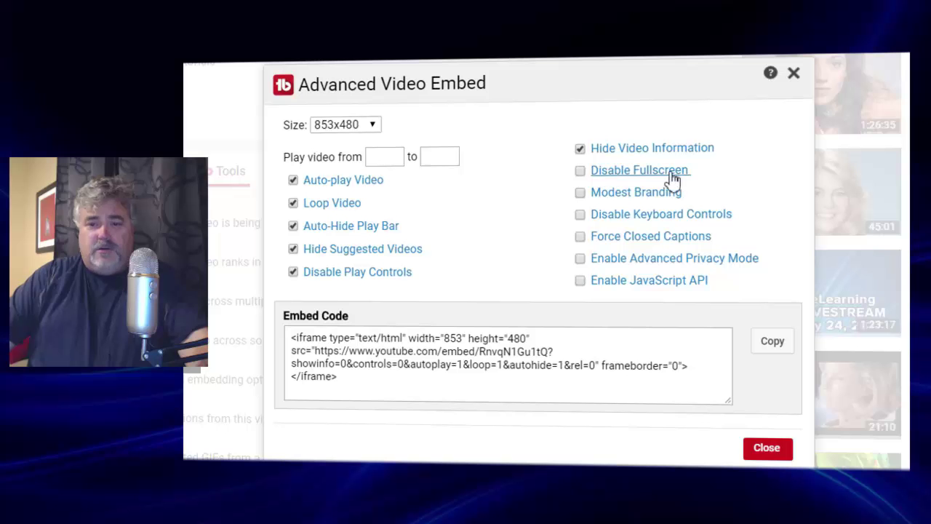
# Enable Disable Fullscreen, Modest Branding, Force Closed Captions and Advanced Privacy Mode, then copy the embed code
pyautogui.click(581, 172)
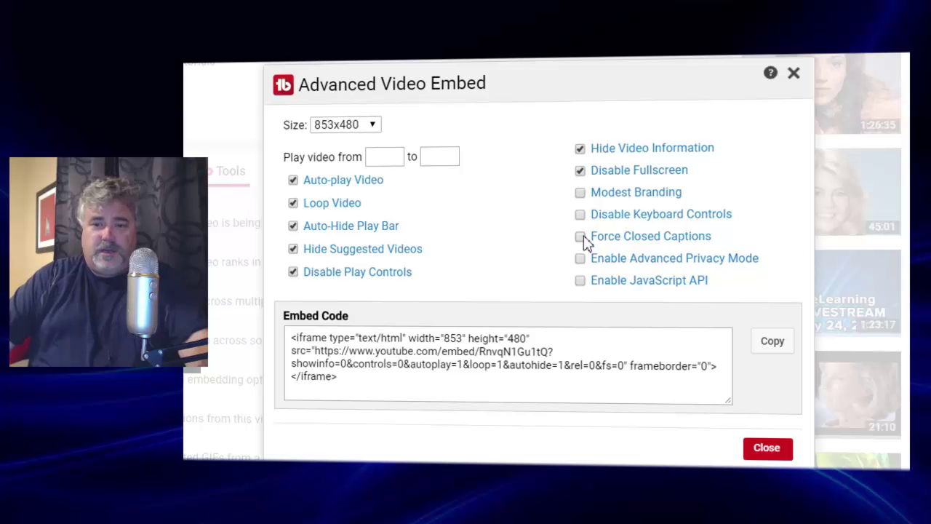
pyautogui.click(580, 194)
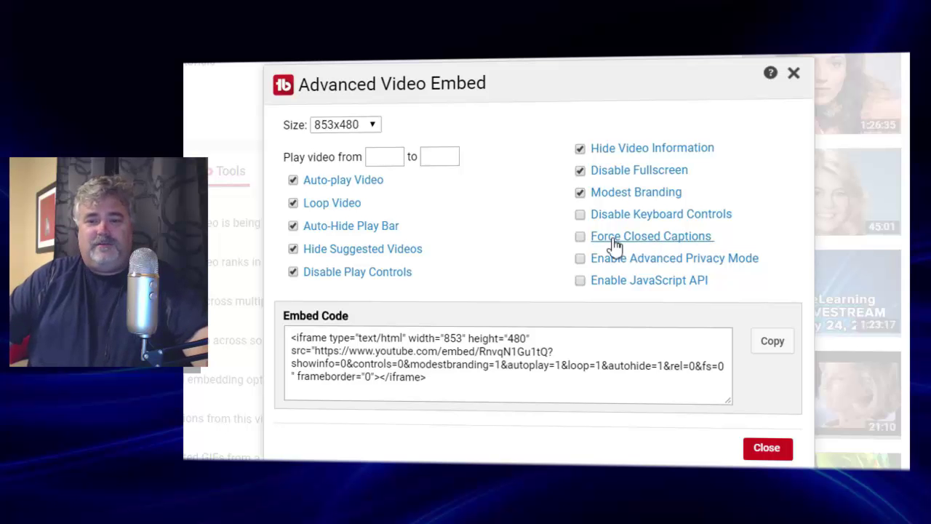
pyautogui.click(580, 236)
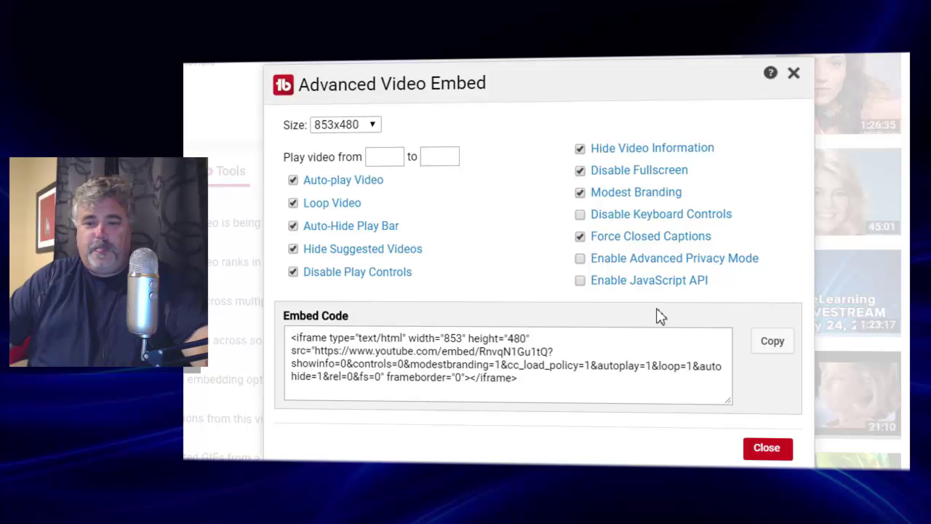
pyautogui.click(583, 262)
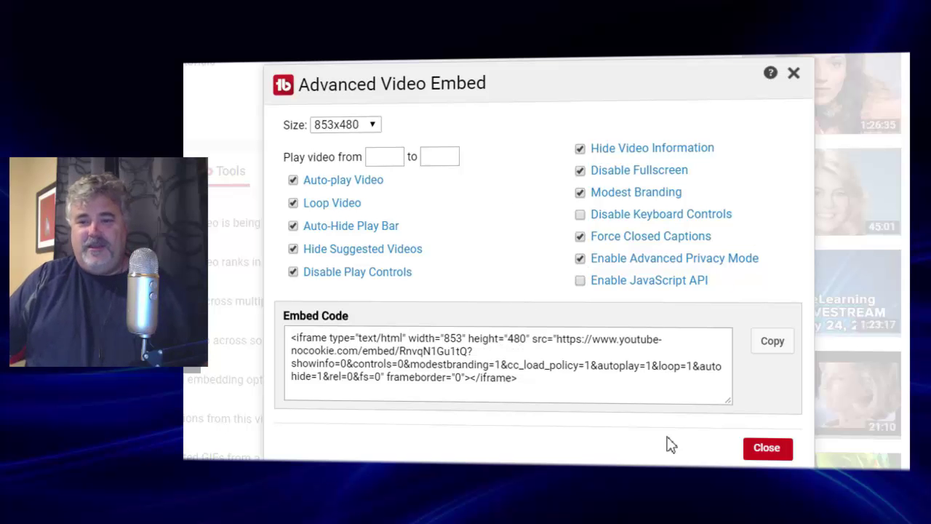
pyautogui.click(770, 351)
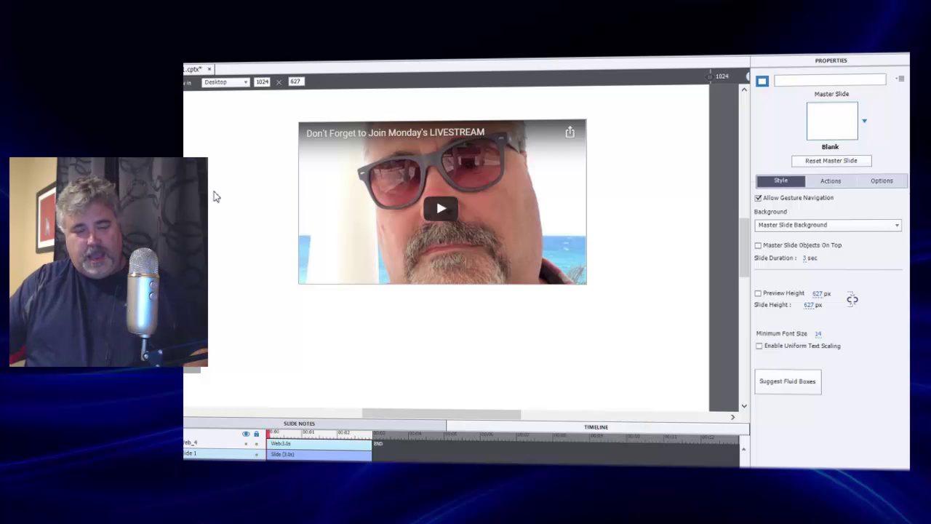
# Overwrite the slide 2 web object's embed code with the copied TubeBuddy code and check its size values
pyautogui.hotkey('ctrl', 'd')
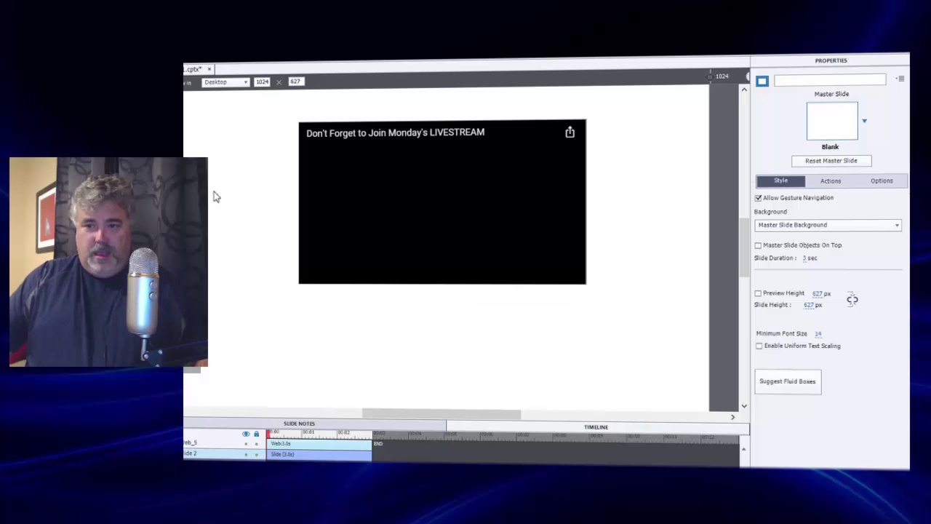
pyautogui.click(408, 187)
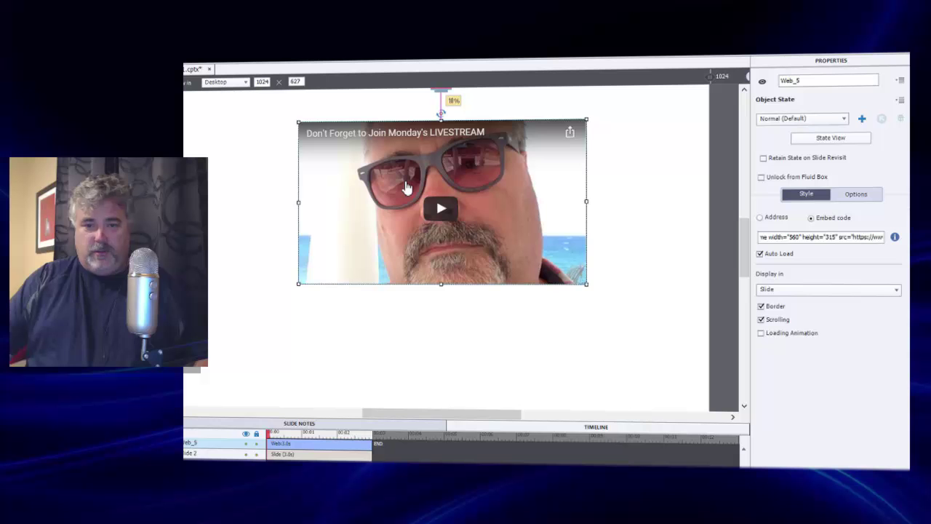
pyautogui.click(828, 240)
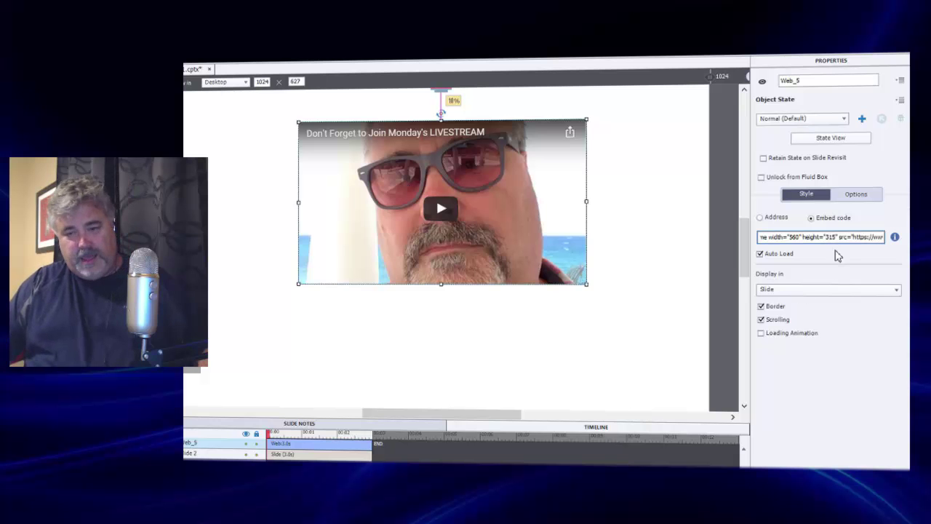
pyautogui.hotkey('ctrl', 'a')
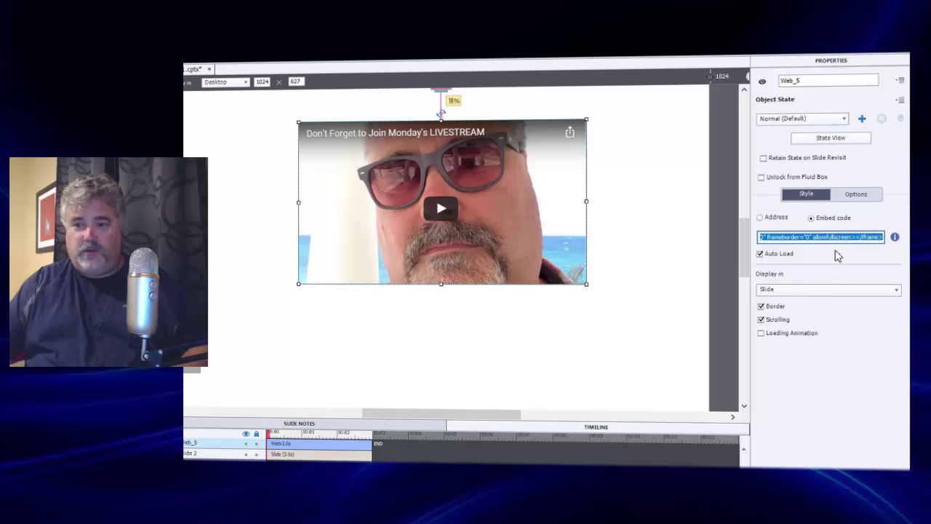
pyautogui.hotkey('ctrl', 'v')
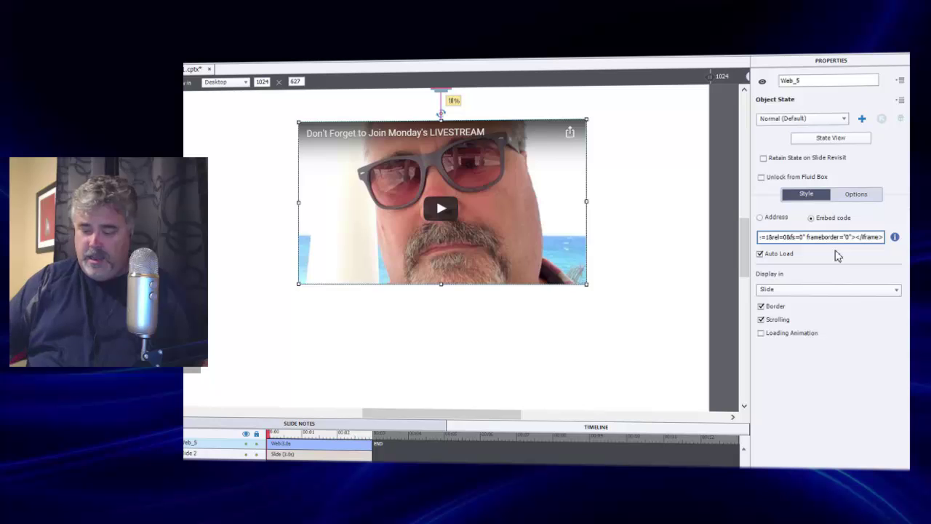
pyautogui.click(838, 255)
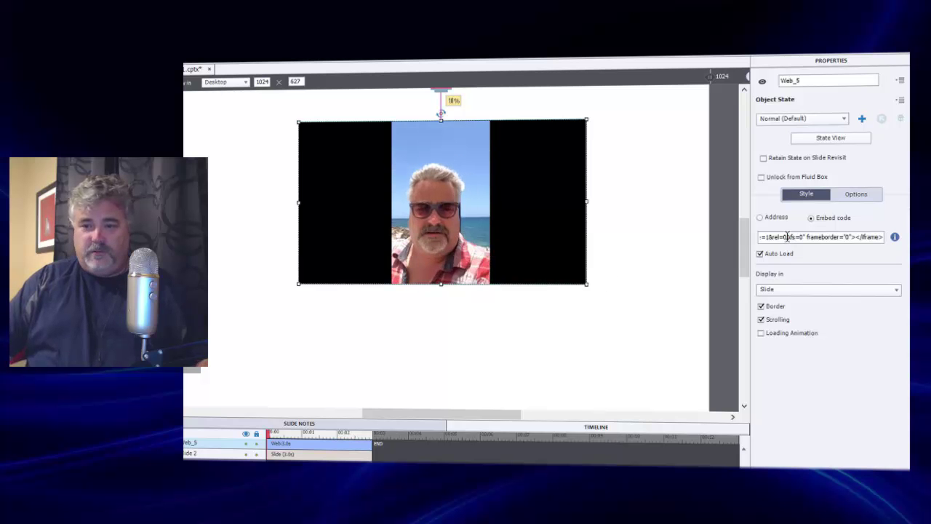
pyautogui.moveTo(788, 237); pyautogui.dragTo(699, 233)
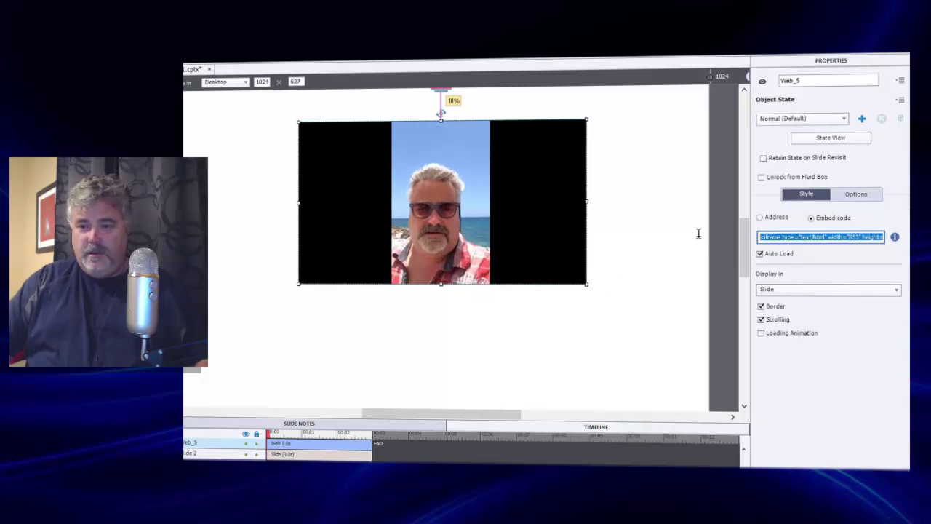
# Size the slide 2 web object to 853 × 480 px and preview the whole project
pyautogui.click(828, 237)
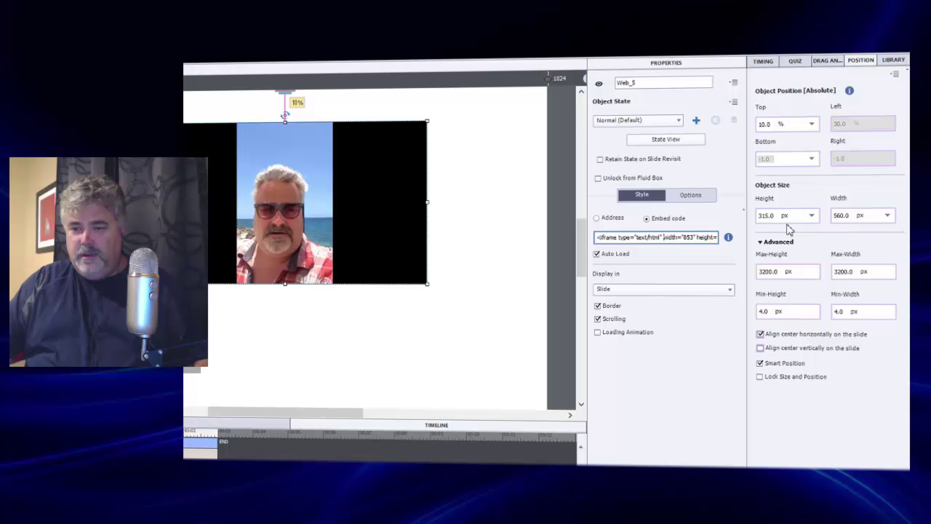
pyautogui.doubleClick(848, 215)
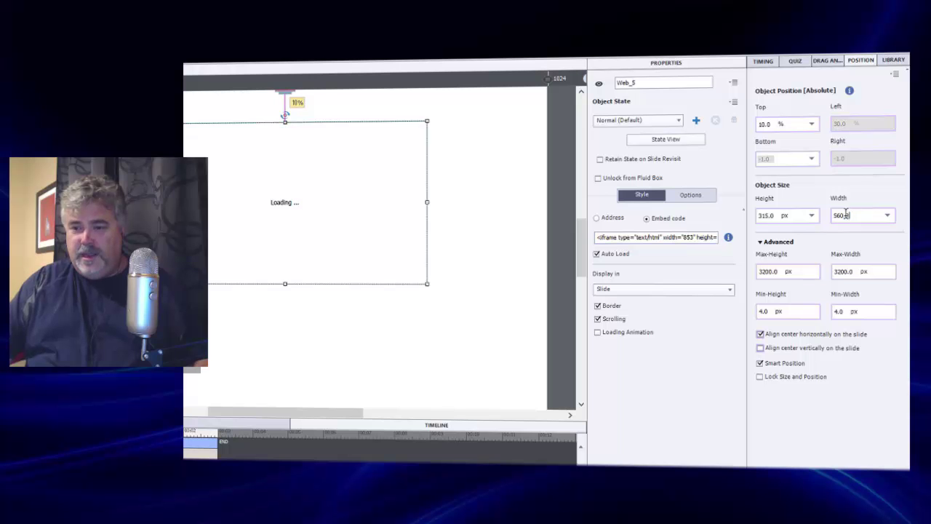
pyautogui.write('853')
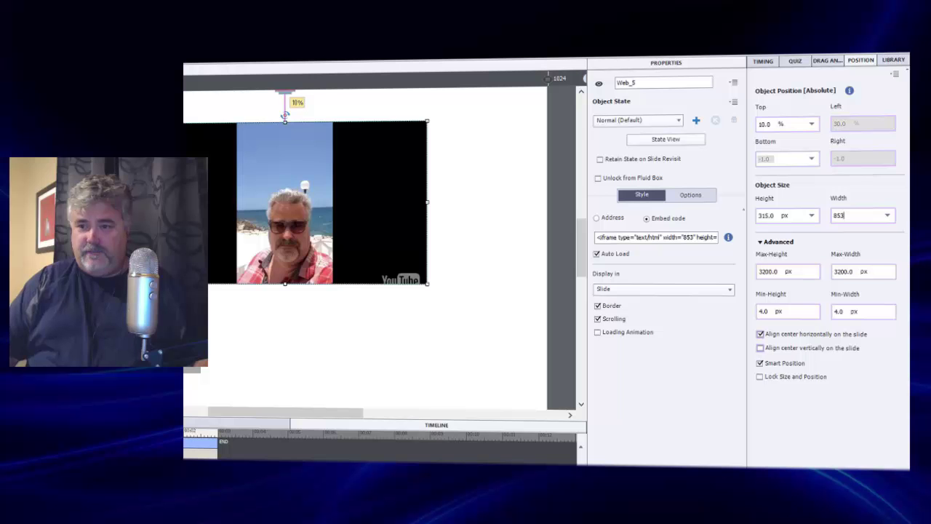
pyautogui.press('Return')
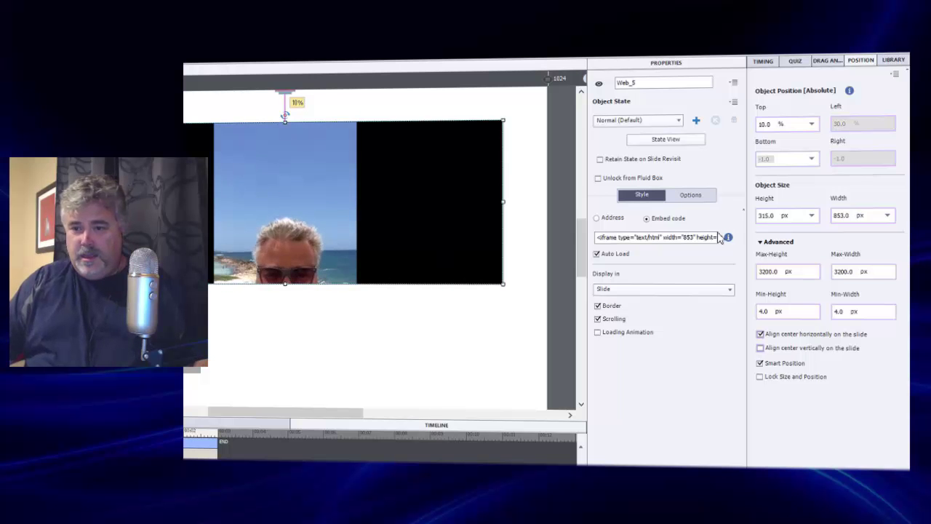
pyautogui.click(680, 237)
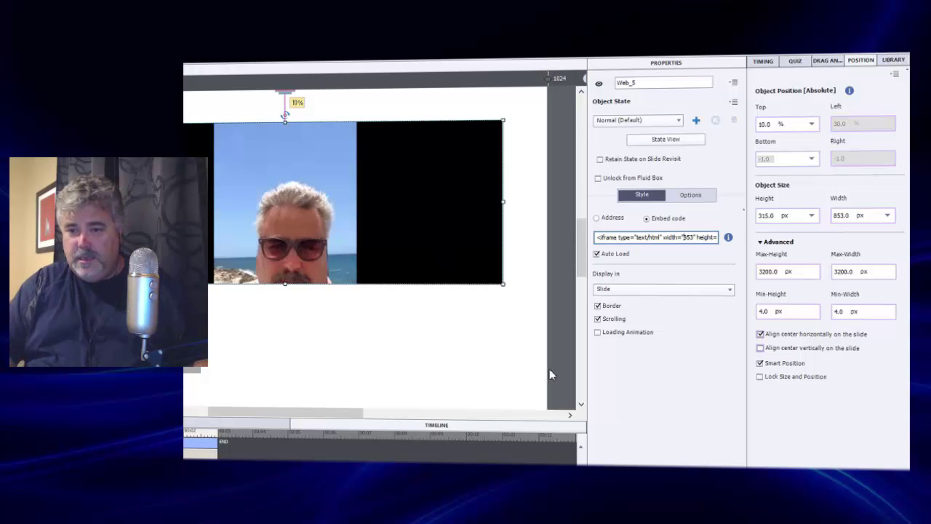
pyautogui.press('Right')
pyautogui.press('Right')
pyautogui.press('Right')
pyautogui.press('Right')
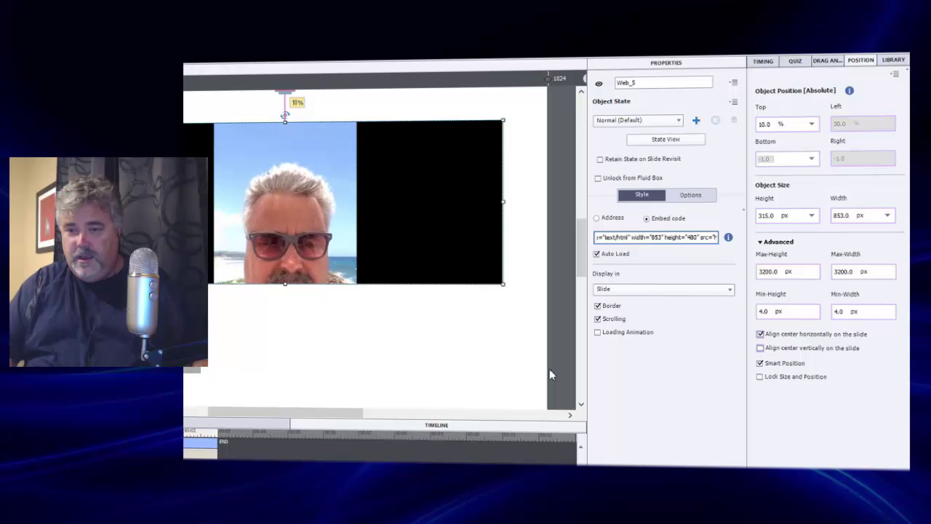
pyautogui.click(771, 215)
pyautogui.write('480')
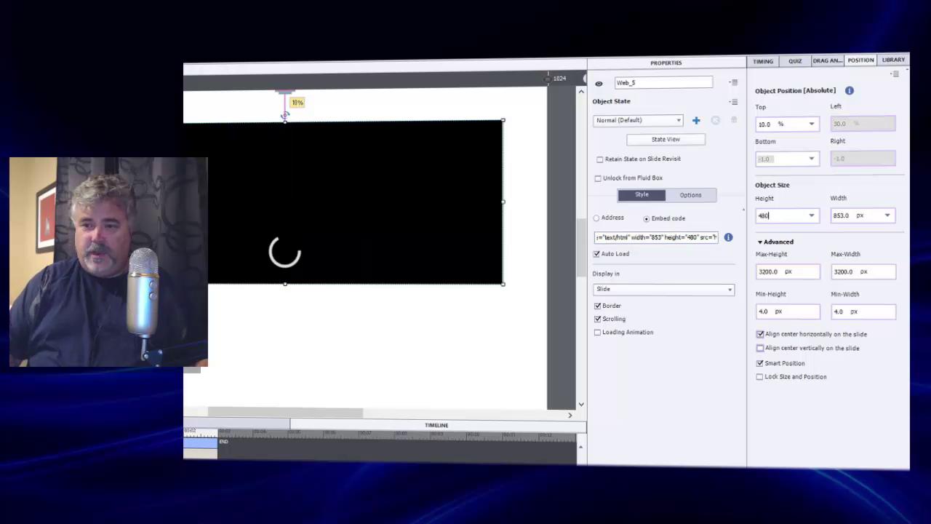
pyautogui.press('Return')
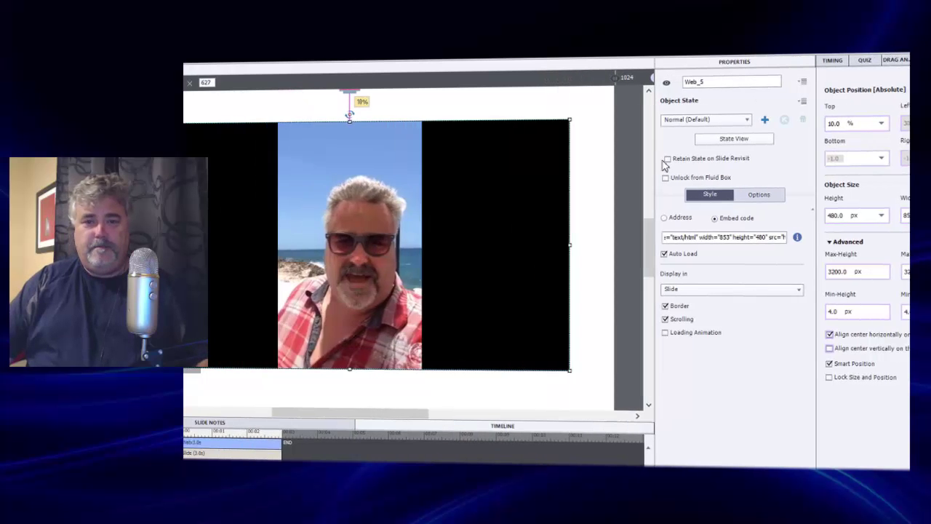
pyautogui.click(492, 60)
pyautogui.click(501, 131)
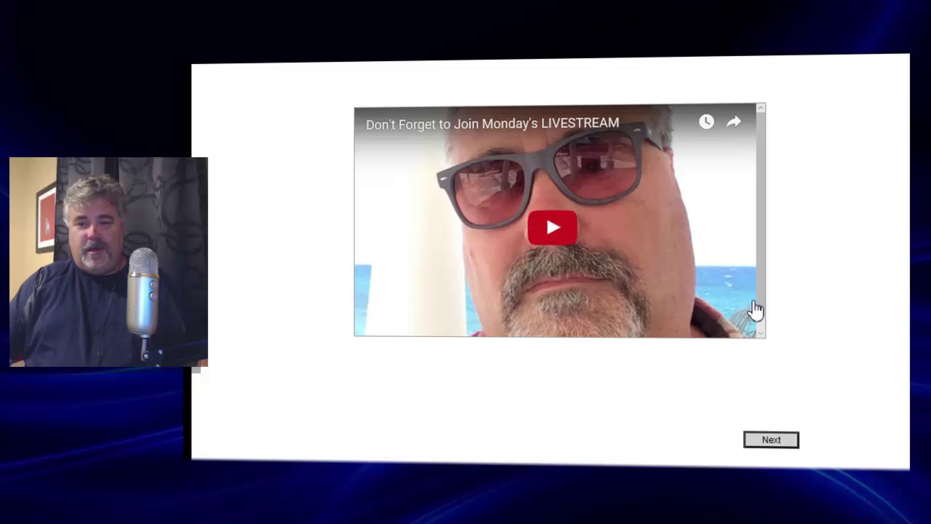
pyautogui.click(760, 331)
pyautogui.moveTo(762, 299); pyautogui.dragTo(764, 241)
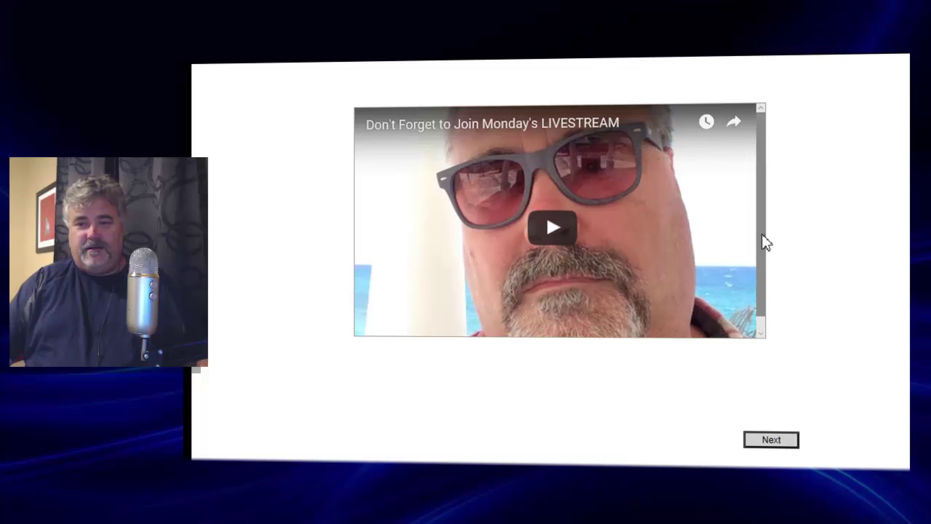